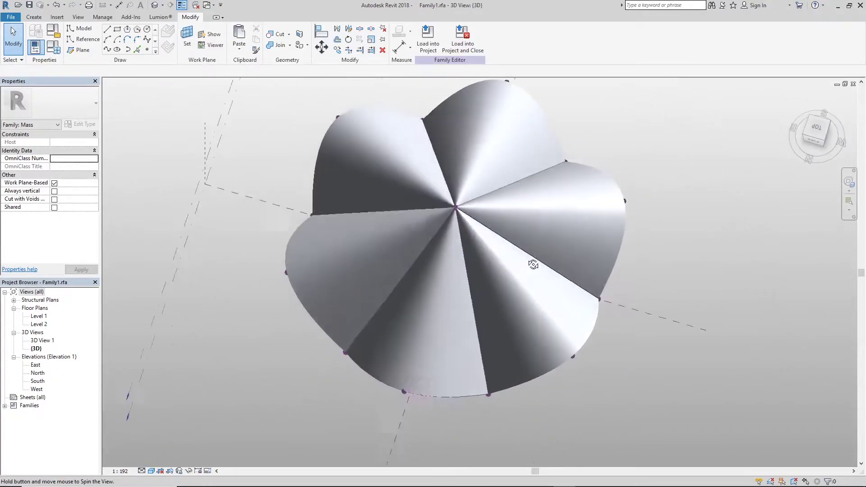
Orbit the tent mass and check it in the East elevation before returning to 3D
{"action": "middle_click_drag", "start_coordinate": [547, 341], "coordinate": [171, 183], "text": "shift"}
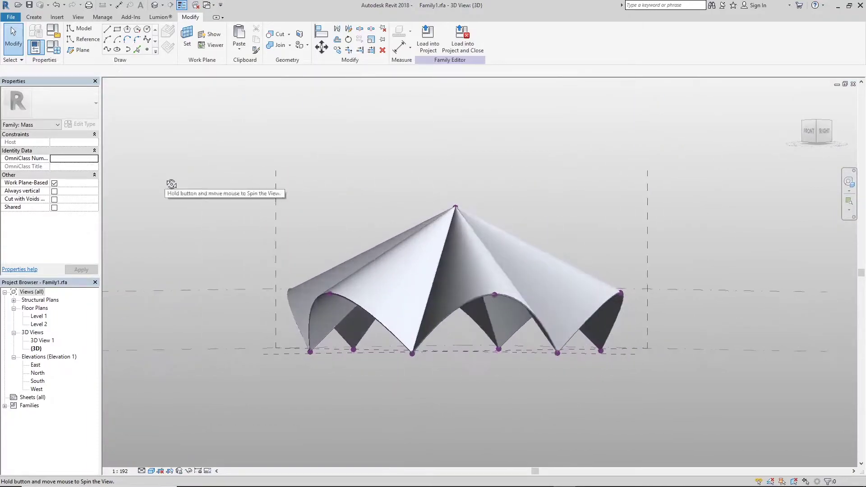
{"action": "double_click", "coordinate": [35, 364]}
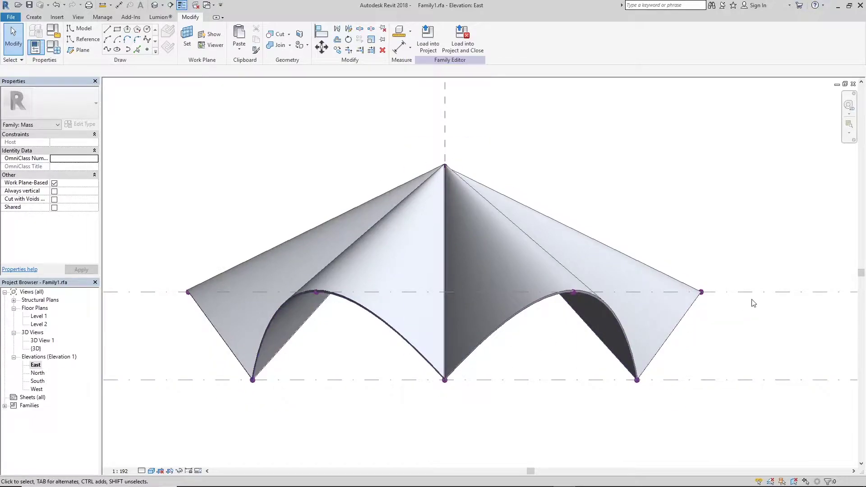
{"action": "left_click", "coordinate": [155, 5]}
{"action": "scroll", "coordinate": [478, 282], "scroll_direction": "up", "scroll_amount": 2}
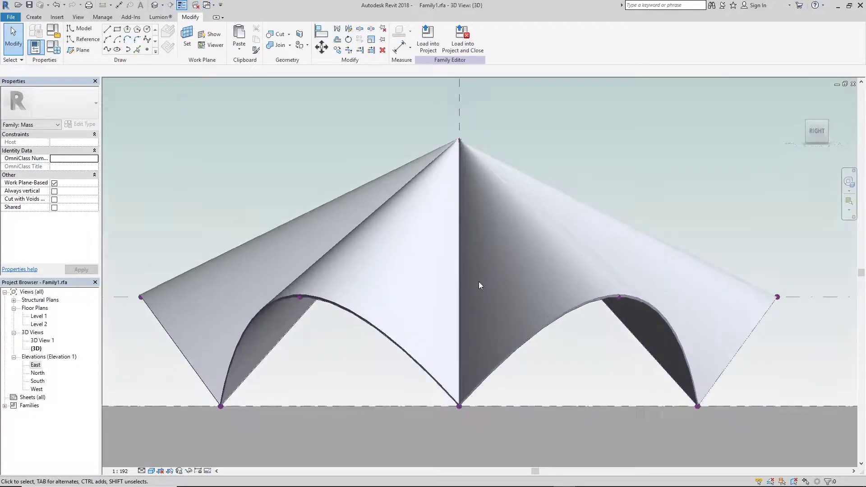
Drag the apex reference point down to base level, then up to about 6000 offset
{"action": "left_click", "coordinate": [460, 140]}
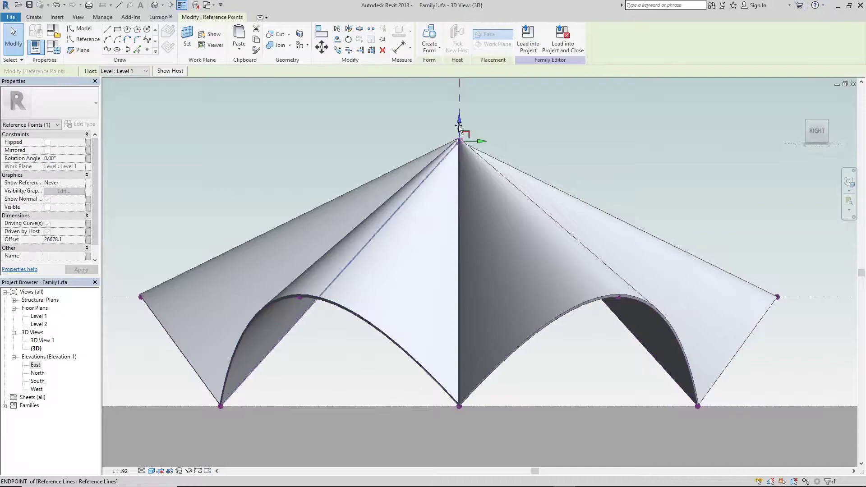
{"action": "left_click_drag", "start_coordinate": [461, 270], "coordinate": [460, 271]}
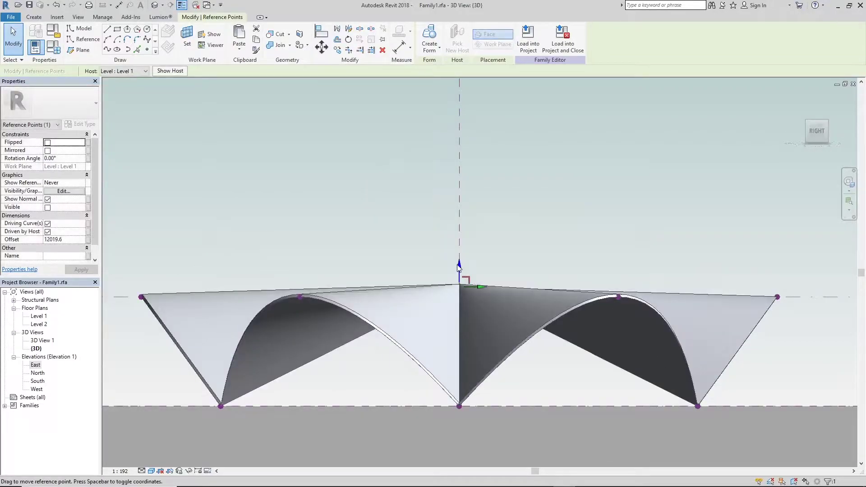
{"action": "left_click_drag", "start_coordinate": [461, 311], "coordinate": [461, 357]}
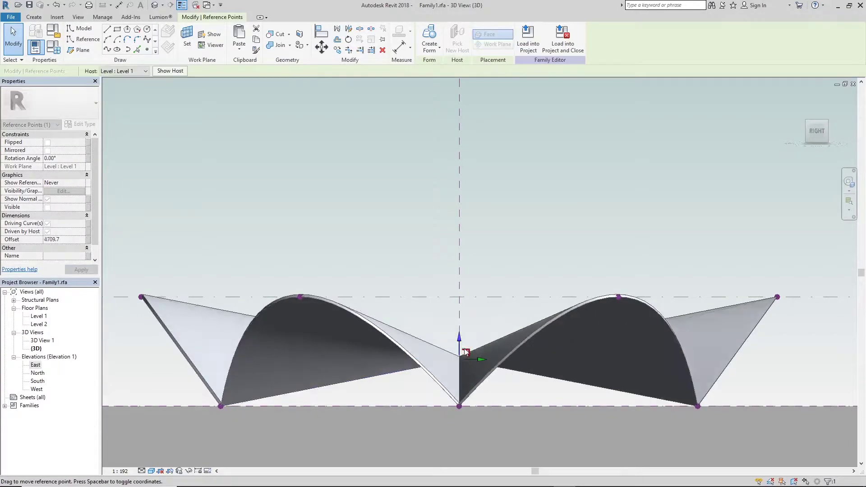
{"action": "left_click_drag", "start_coordinate": [465, 386], "coordinate": [459, 326]}
{"action": "left_click_drag", "start_coordinate": [613, 299], "coordinate": [694, 256]}
Orbit around the reshaped canopy from behind and toward a front view to inspect it
{"action": "middle_click_drag", "start_coordinate": [695, 257], "coordinate": [418, 279], "text": "shift"}
{"action": "left_click", "coordinate": [616, 250]}
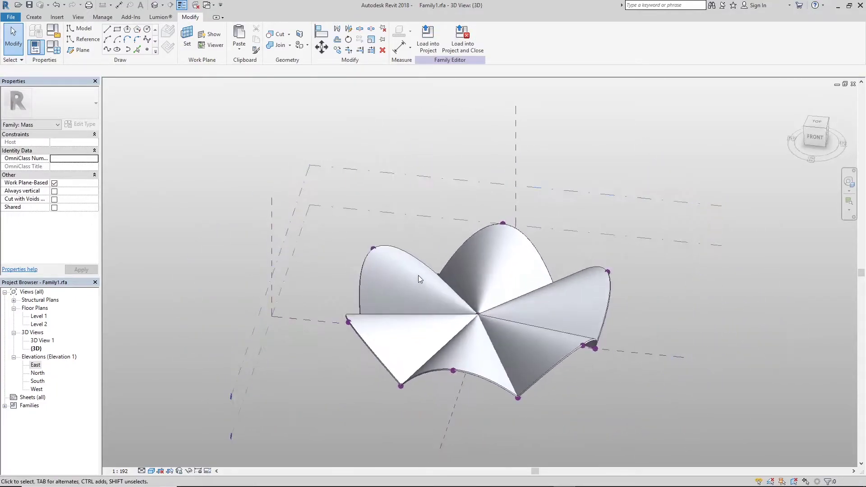
{"action": "middle_click_drag", "start_coordinate": [598, 423], "coordinate": [718, 328], "text": "shift"}
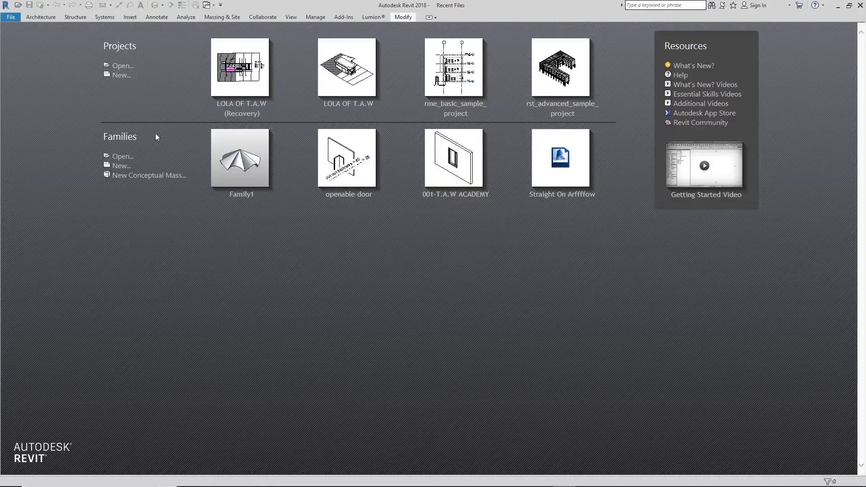
Create a new conceptual mass family, Family5, from the Mass.rft template
{"action": "left_click", "coordinate": [155, 177]}
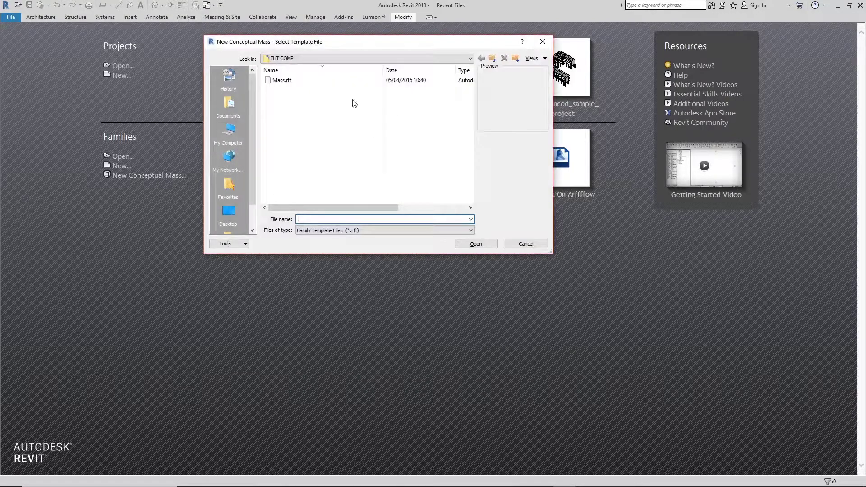
{"action": "left_click", "coordinate": [293, 81]}
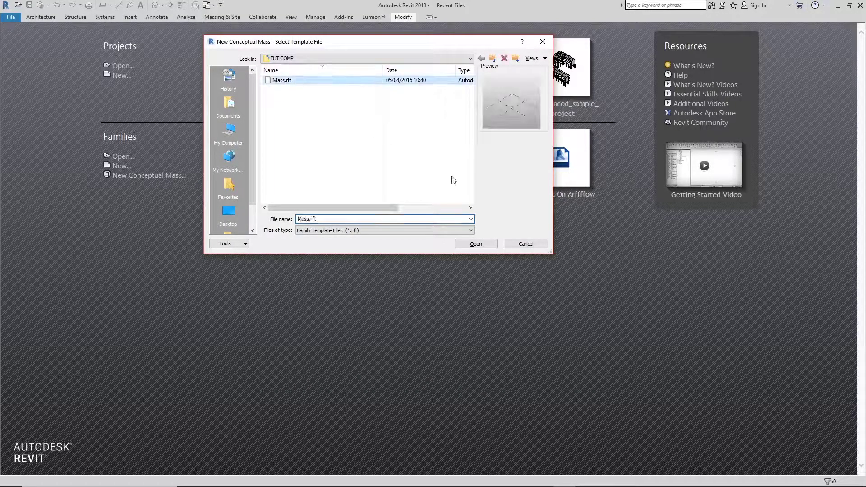
{"action": "left_click", "coordinate": [477, 244]}
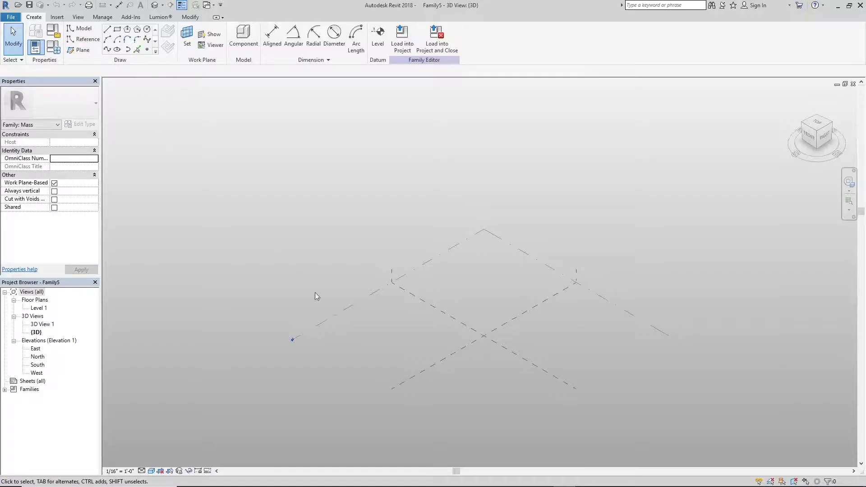
{"action": "left_click", "coordinate": [102, 17]}
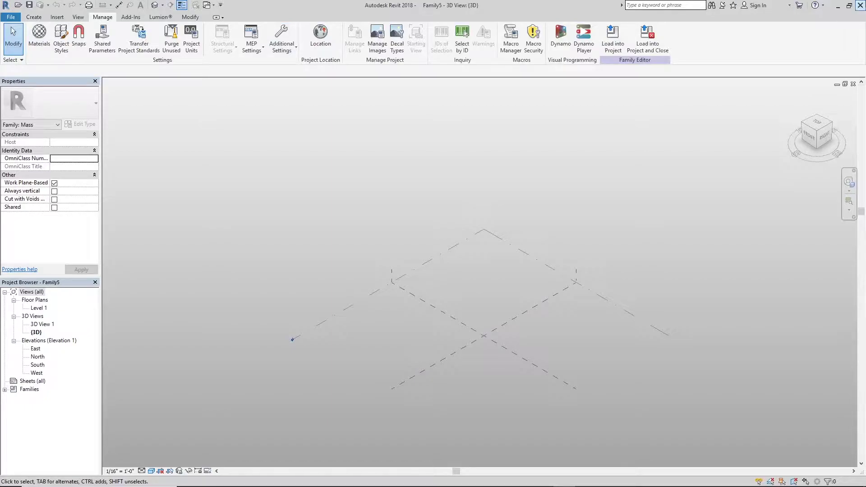
In Project Units, set the Length format to millimetres
{"action": "left_click", "coordinate": [191, 38]}
{"action": "left_click", "coordinate": [476, 181]}
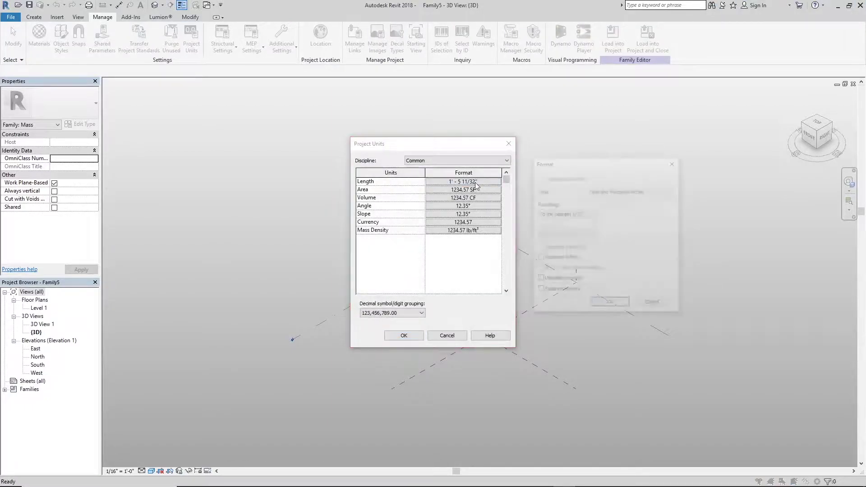
{"action": "left_click", "coordinate": [632, 191]}
{"action": "left_click", "coordinate": [605, 240]}
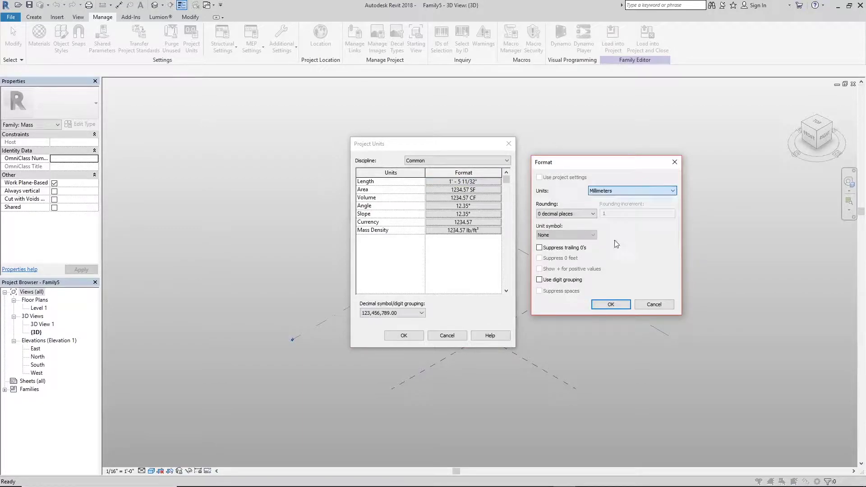
{"action": "left_click", "coordinate": [611, 304]}
Set Area to square metres and Volume to cubic metres, then apply the units
{"action": "left_click", "coordinate": [486, 193]}
{"action": "left_click", "coordinate": [626, 190]}
{"action": "left_click", "coordinate": [621, 210]}
{"action": "left_click", "coordinate": [611, 304]}
{"action": "left_click", "coordinate": [474, 197]}
{"action": "left_click", "coordinate": [632, 191]}
{"action": "left_click", "coordinate": [623, 221]}
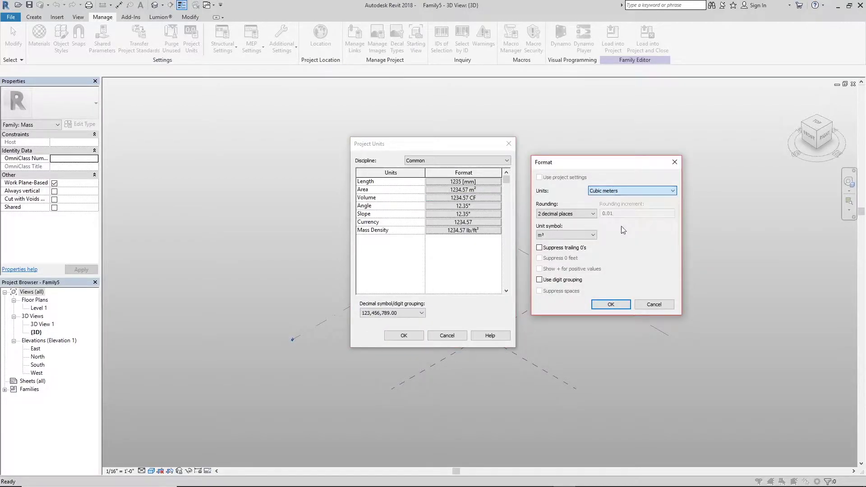
{"action": "left_click", "coordinate": [614, 305]}
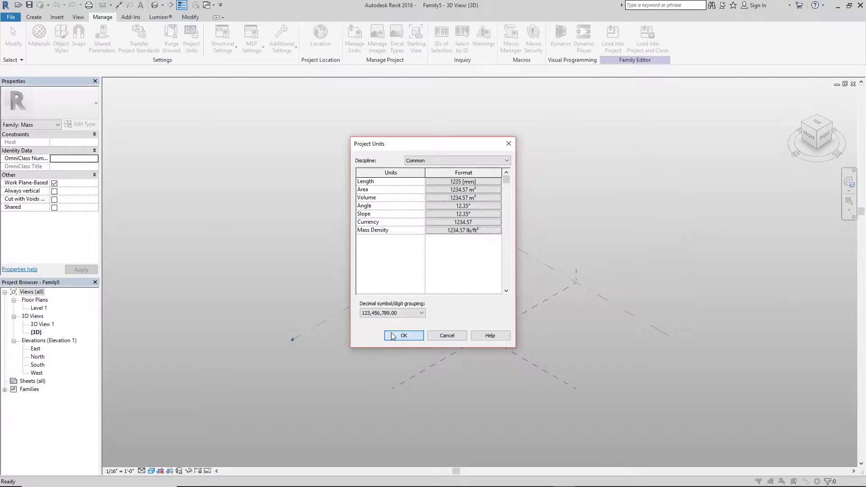
{"action": "left_click", "coordinate": [393, 336]}
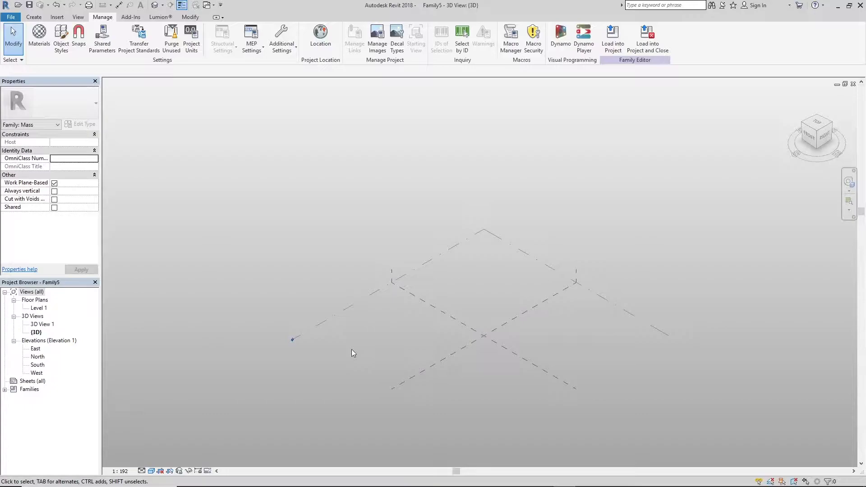
Draw a circumscribed six-sided polygon of 22000 radius at the reference plane crossing
{"action": "scroll", "coordinate": [470, 348], "scroll_direction": "up", "scroll_amount": 4}
{"action": "left_click", "coordinate": [35, 17]}
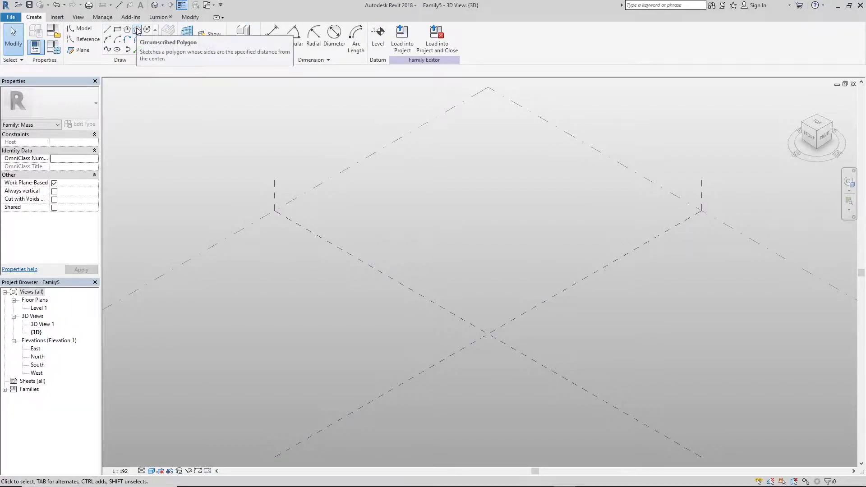
{"action": "left_click", "coordinate": [137, 31]}
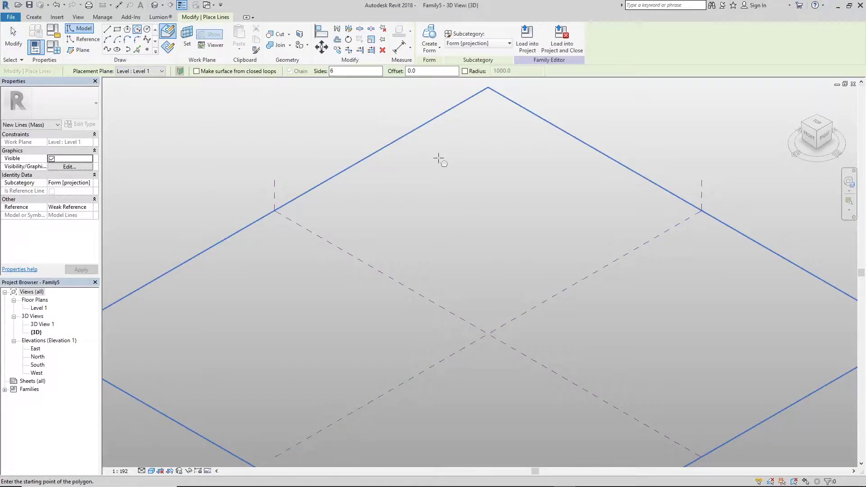
{"action": "left_click", "coordinate": [488, 334]}
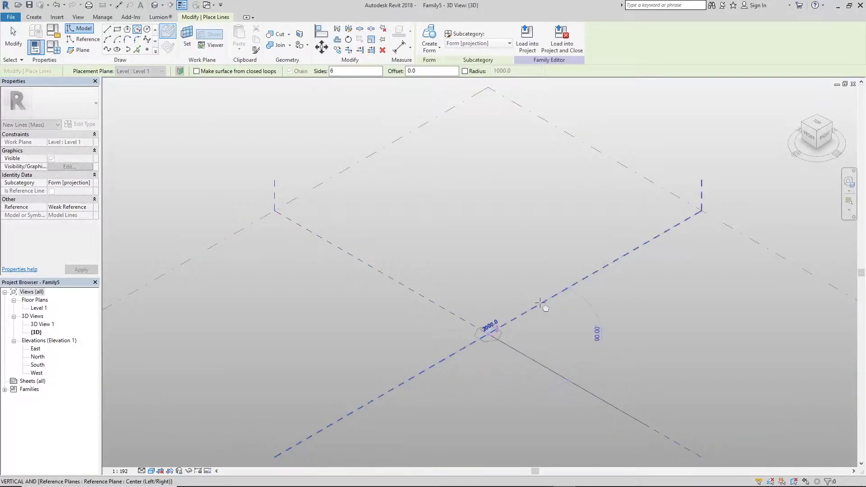
{"action": "left_click", "coordinate": [585, 278]}
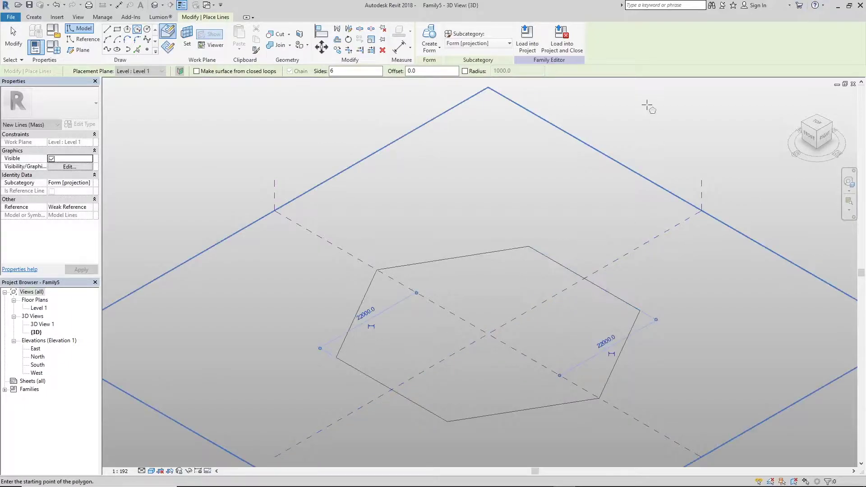
Draw an inscribed hexagon on the same centre with corners on the outer edge midpoints
{"action": "scroll", "coordinate": [596, 296], "scroll_direction": "down", "scroll_amount": 3}
{"action": "scroll", "coordinate": [610, 299], "scroll_direction": "up", "scroll_amount": 3}
{"action": "scroll", "coordinate": [610, 299], "scroll_direction": "up", "scroll_amount": 1}
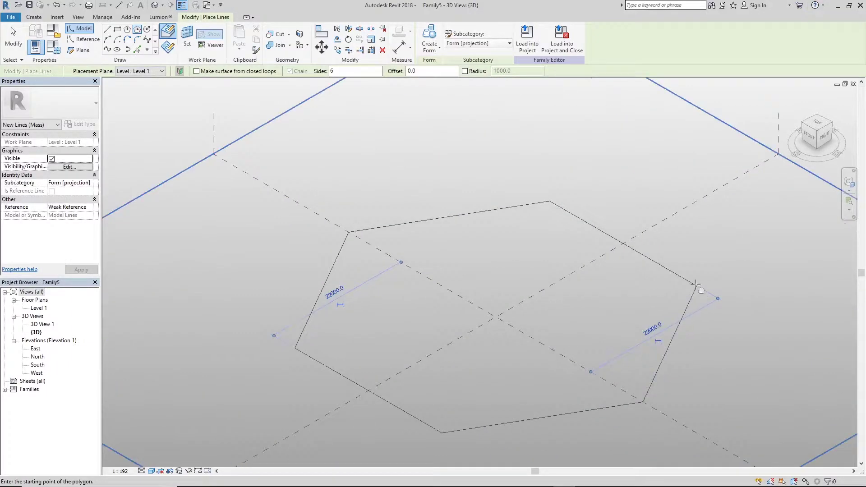
{"action": "left_click", "coordinate": [127, 29]}
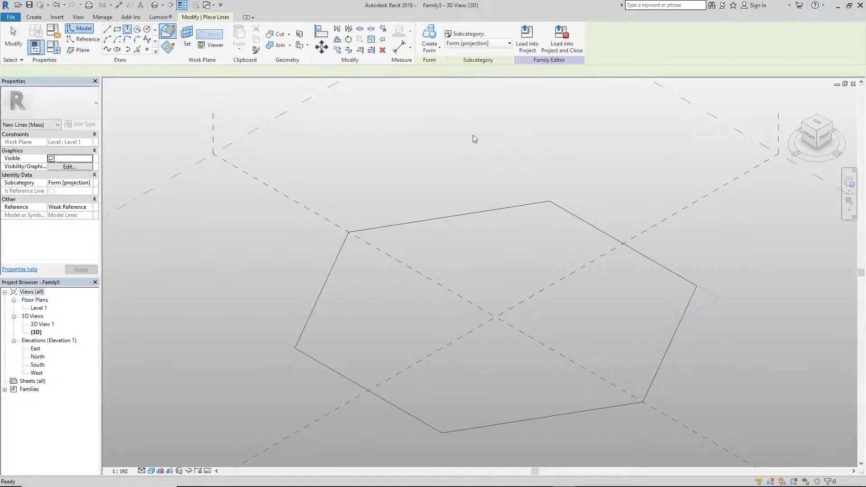
{"action": "left_click", "coordinate": [496, 317]}
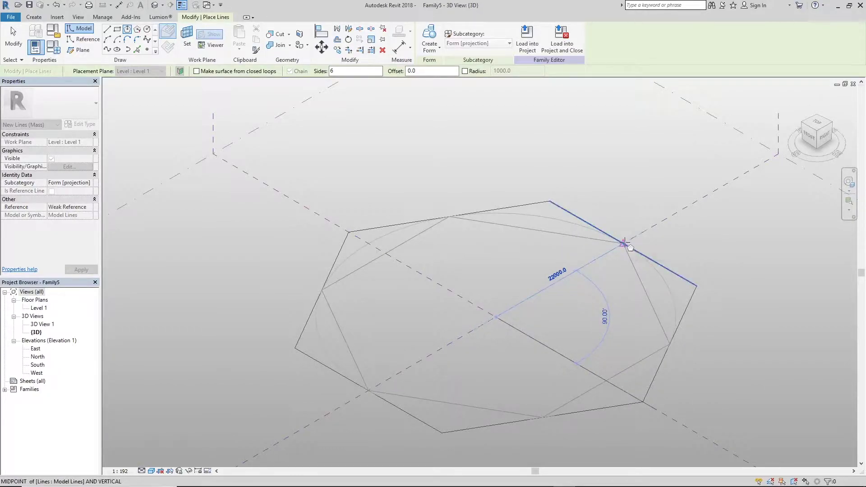
{"action": "left_click", "coordinate": [624, 243]}
{"action": "key", "text": "Escape"}
{"action": "key", "text": "Escape"}
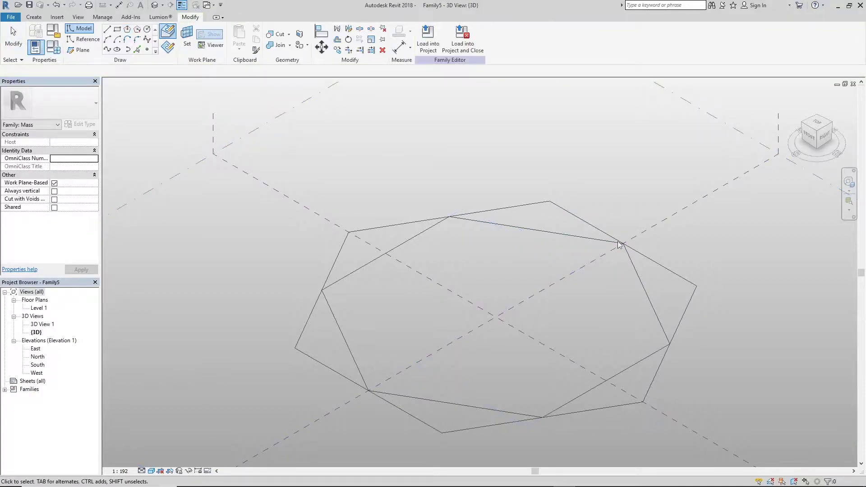
Select the inner hexagon's six lines and switch to the East elevation
{"action": "middle_click_drag", "start_coordinate": [619, 244], "coordinate": [615, 272], "text": "shift"}
{"action": "key", "text": "Tab"}
{"action": "left_click", "coordinate": [629, 260]}
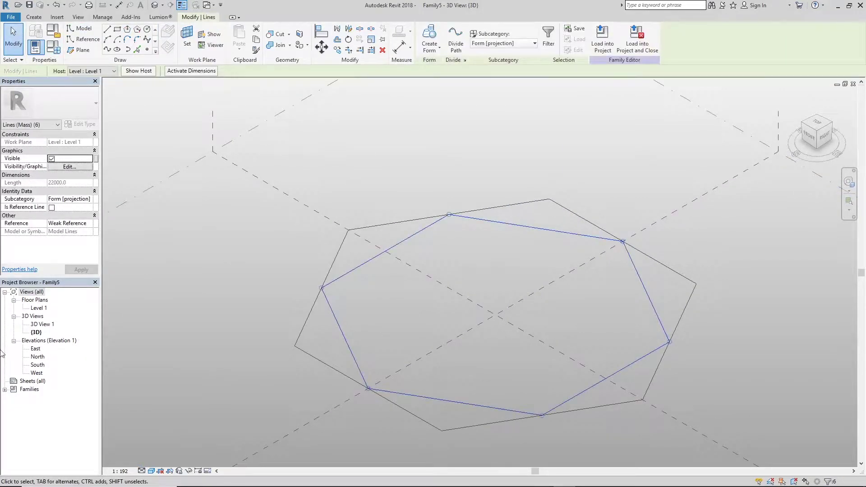
{"action": "double_click", "coordinate": [36, 349]}
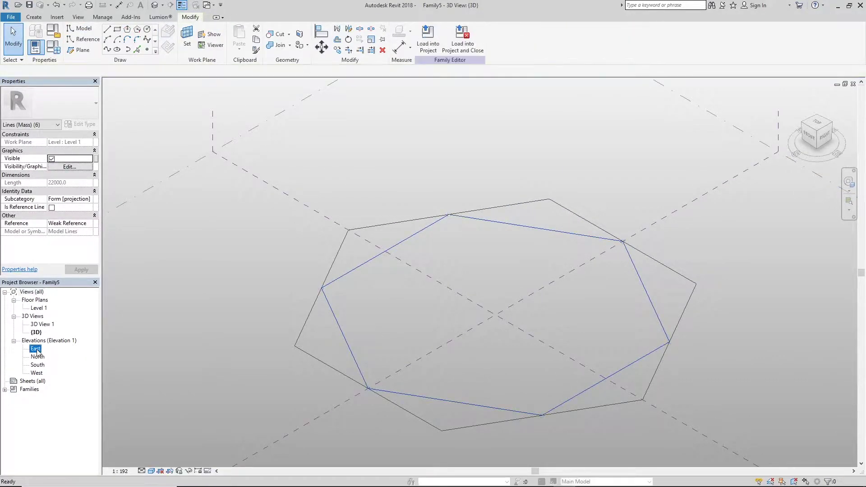
Add a new Level 2 line across the East elevation at 8000
{"action": "scroll", "coordinate": [485, 333], "scroll_direction": "up", "scroll_amount": 3}
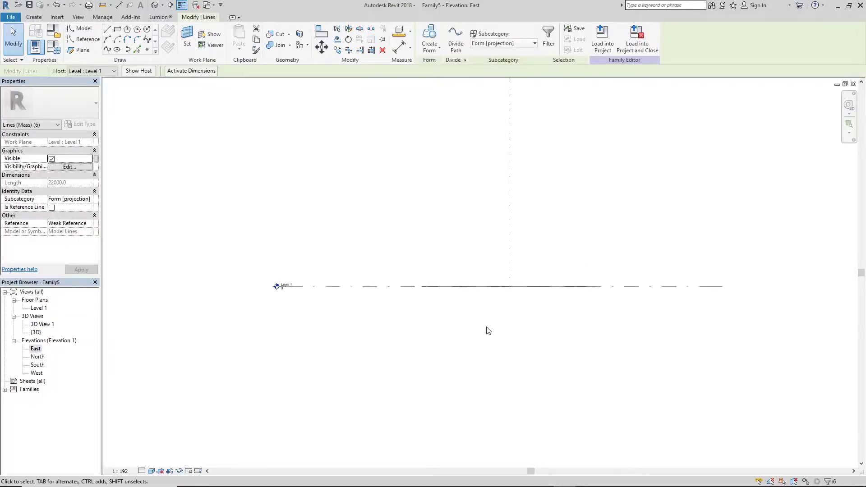
{"action": "left_click", "coordinate": [34, 17]}
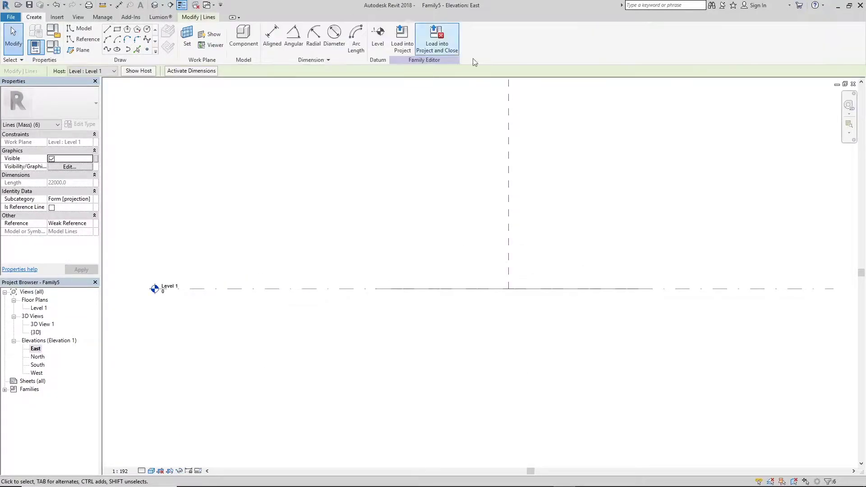
{"action": "left_click", "coordinate": [383, 41]}
{"action": "left_click", "coordinate": [832, 242]}
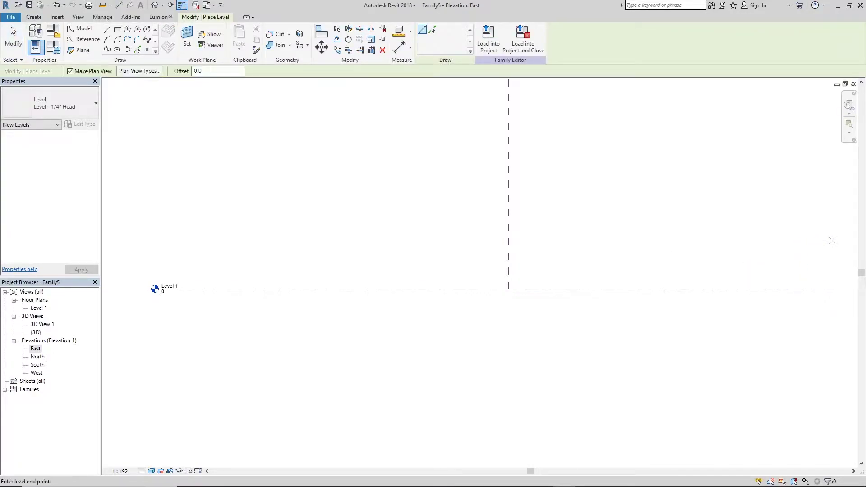
{"action": "left_click", "coordinate": [155, 240]}
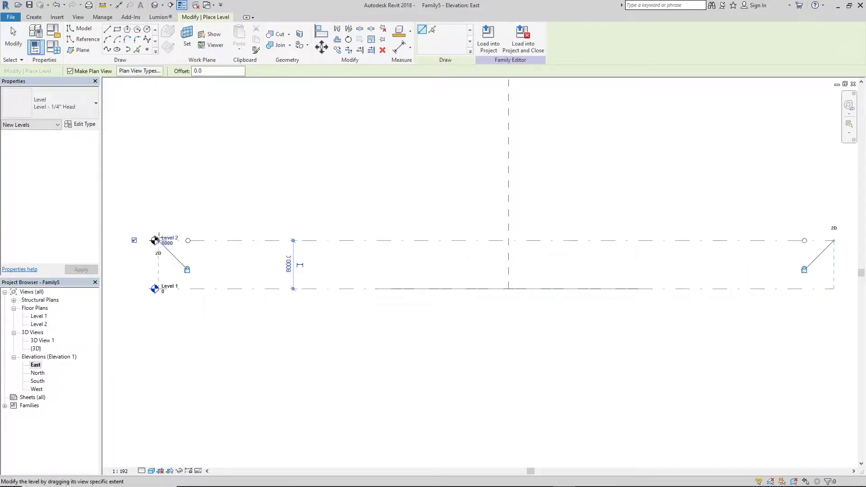
{"action": "key", "text": "Escape"}
{"action": "key", "text": "Escape"}
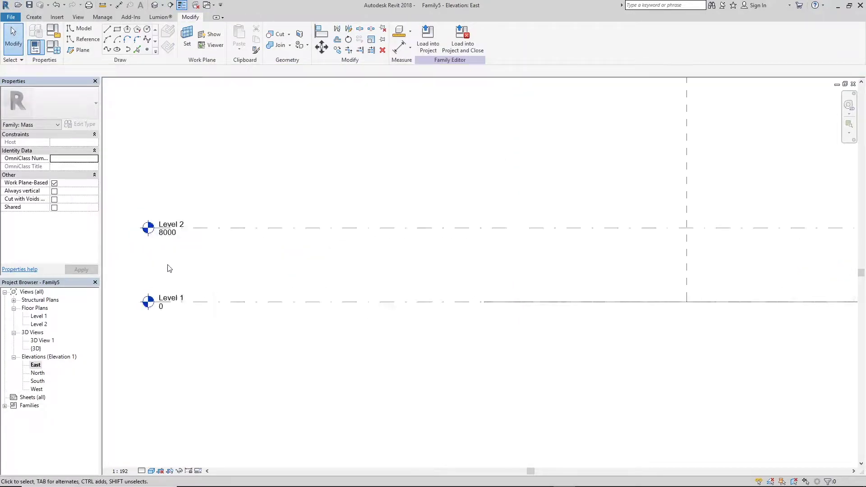
Change Level 2's elevation from 8000 to 15000
{"action": "scroll", "coordinate": [165, 259], "scroll_direction": "up", "scroll_amount": 5}
{"action": "left_click", "coordinate": [175, 222]}
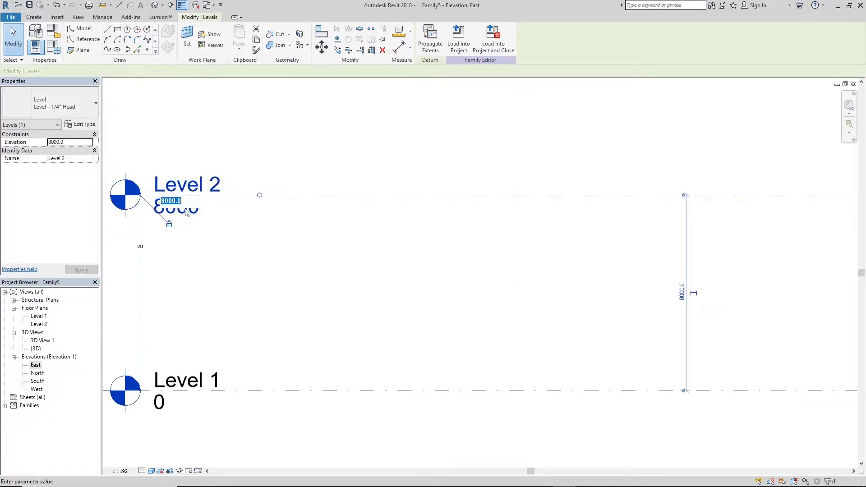
{"action": "left_click", "coordinate": [190, 215]}
{"action": "type", "text": "1"}
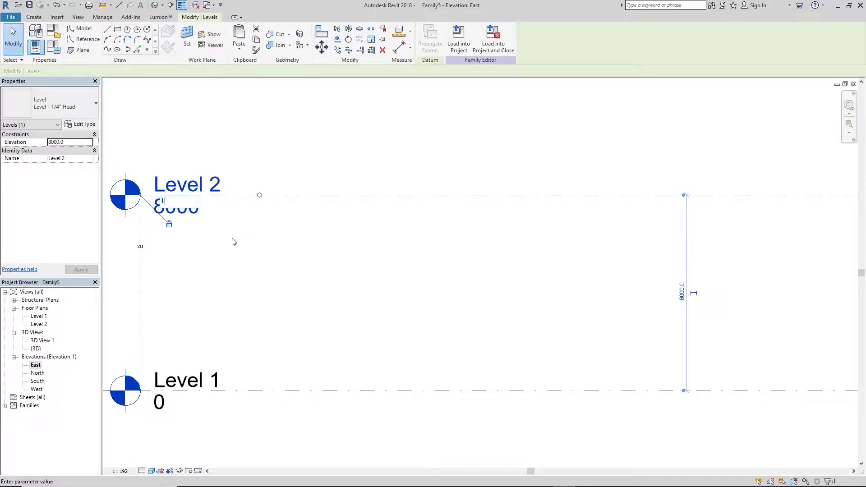
{"action": "type", "text": "5000"}
{"action": "key", "text": "Return"}
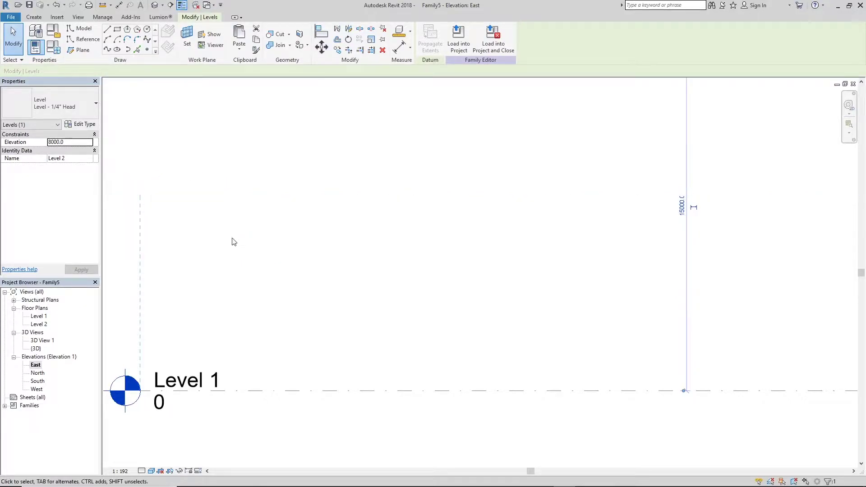
{"action": "scroll", "coordinate": [270, 288], "scroll_direction": "down", "scroll_amount": 4}
{"action": "left_click", "coordinate": [302, 219]}
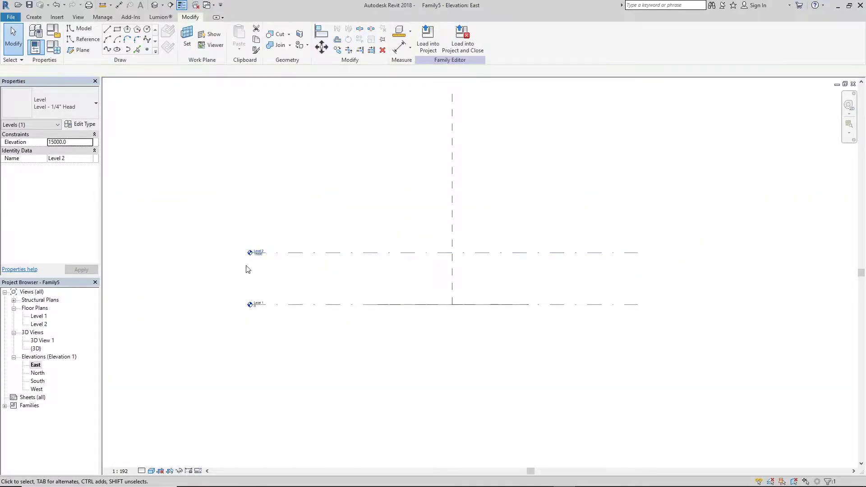
Return to the default 3D view to show both hexagons
{"action": "scroll", "coordinate": [310, 251], "scroll_direction": "up", "scroll_amount": 3}
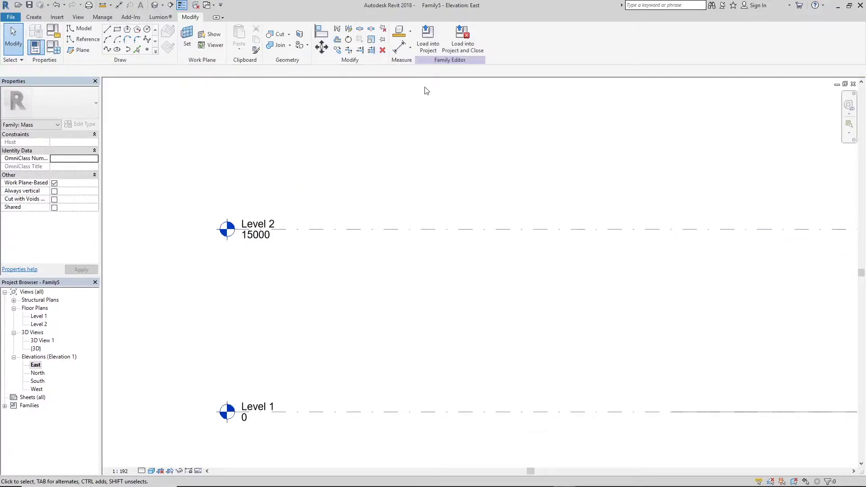
{"action": "scroll", "coordinate": [245, 176], "scroll_direction": "down", "scroll_amount": 3}
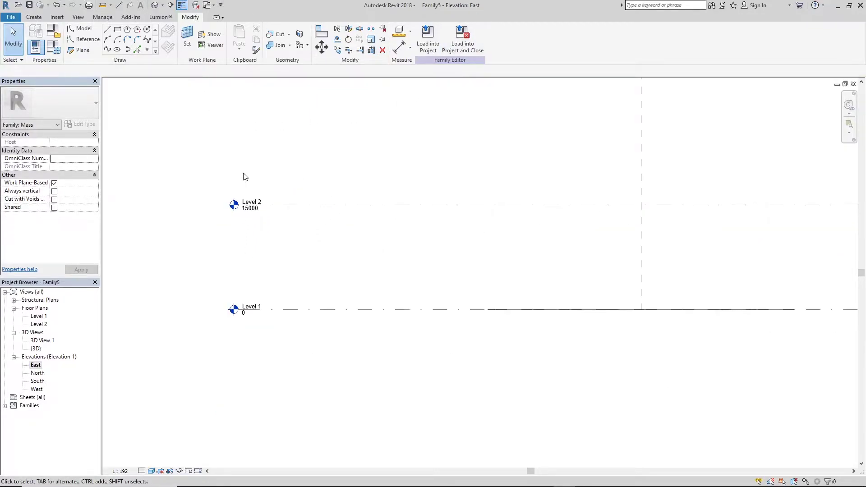
{"action": "scroll", "coordinate": [245, 176], "scroll_direction": "up", "scroll_amount": 2}
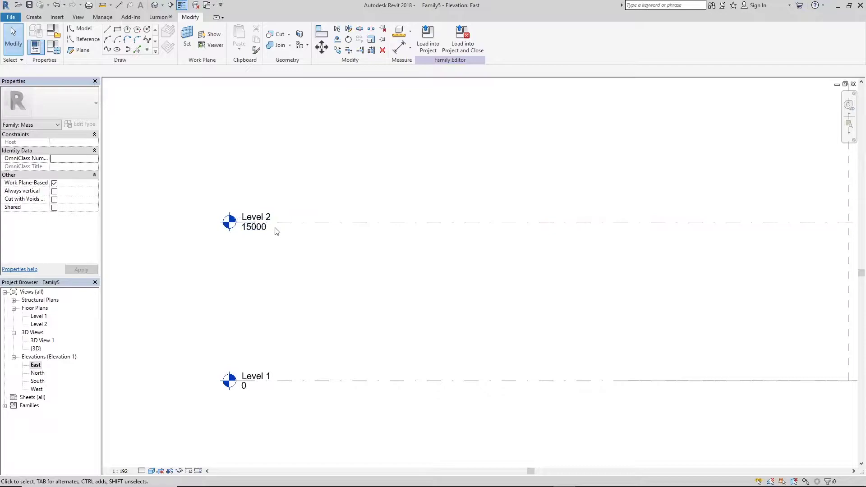
{"action": "scroll", "coordinate": [299, 206], "scroll_direction": "down", "scroll_amount": 3}
{"action": "scroll", "coordinate": [300, 205], "scroll_direction": "up", "scroll_amount": 3}
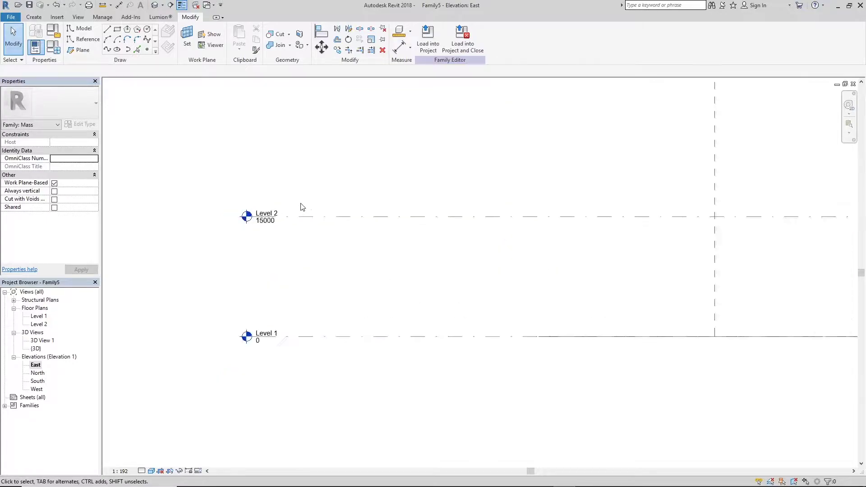
{"action": "left_click", "coordinate": [155, 4]}
{"action": "scroll", "coordinate": [451, 169], "scroll_direction": "down", "scroll_amount": 1}
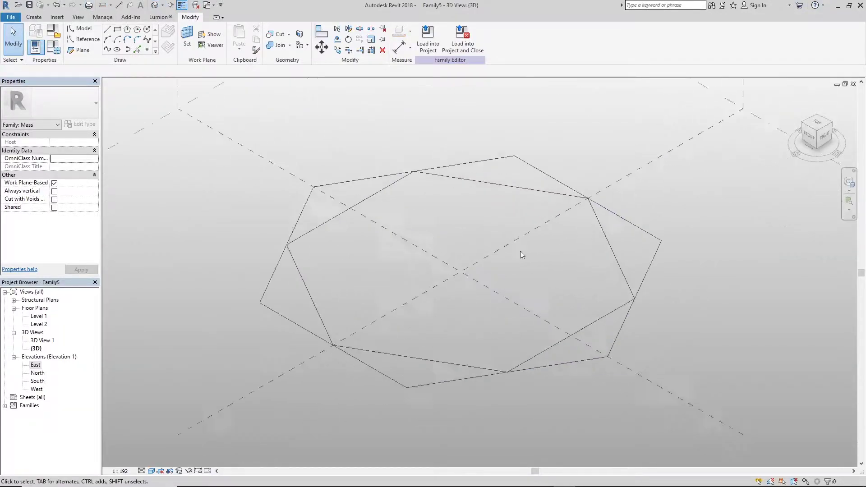
Remove the inner hexagon's six lines from Level 1
{"action": "scroll", "coordinate": [521, 251], "scroll_direction": "up", "scroll_amount": 2}
{"action": "key", "text": "Tab"}
{"action": "left_click", "coordinate": [358, 159]}
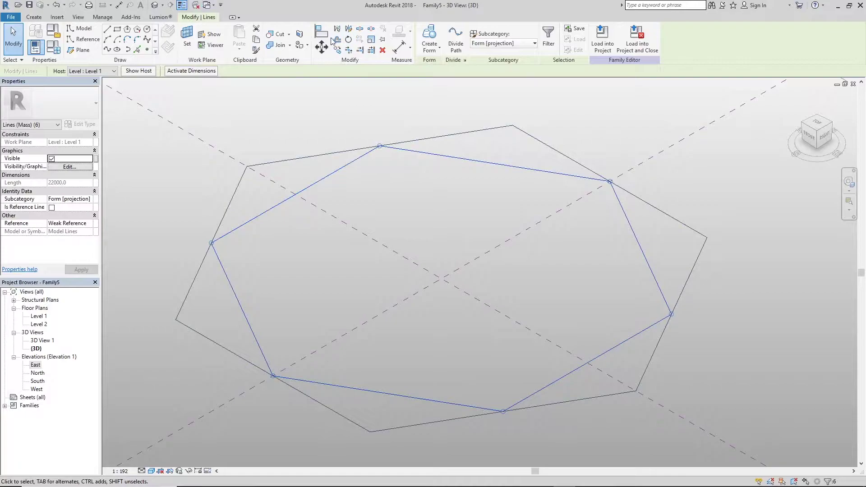
{"action": "left_click", "coordinate": [270, 35]}
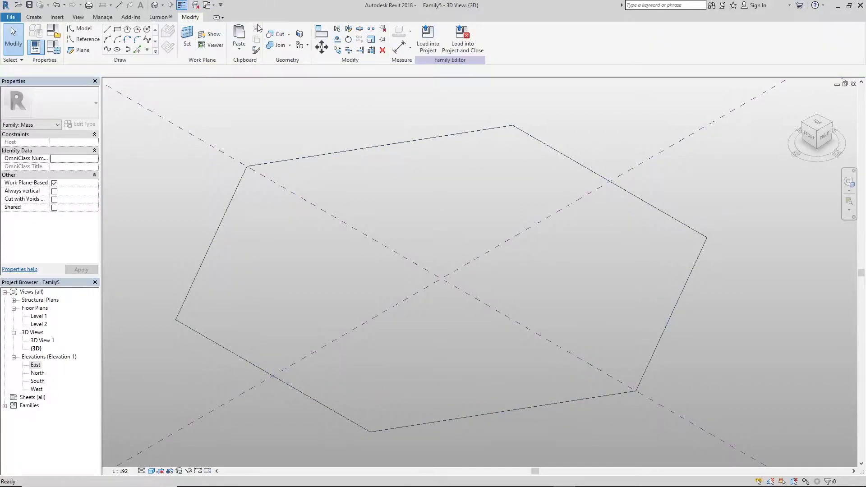
Paste the hexagon aligned to Level 2 so it sits at 15000
{"action": "left_click", "coordinate": [239, 47]}
{"action": "left_click", "coordinate": [268, 83]}
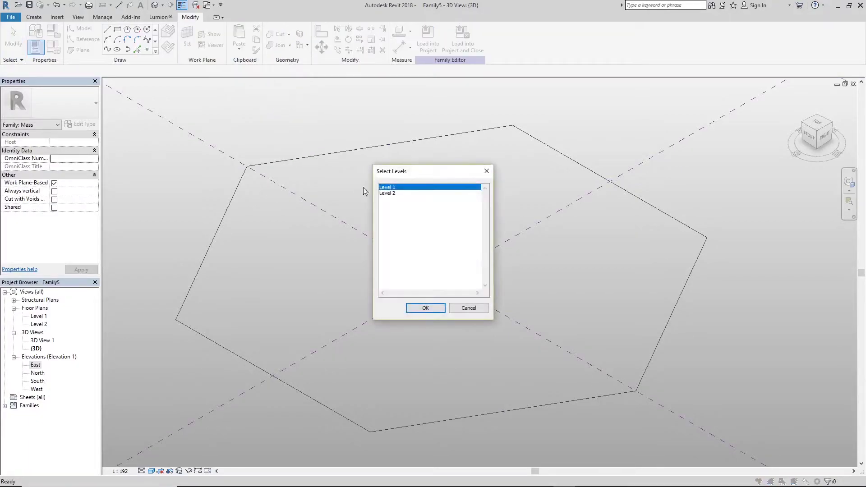
{"action": "left_click", "coordinate": [393, 193]}
{"action": "left_click", "coordinate": [425, 308]}
{"action": "scroll", "coordinate": [429, 309], "scroll_direction": "down", "scroll_amount": 2}
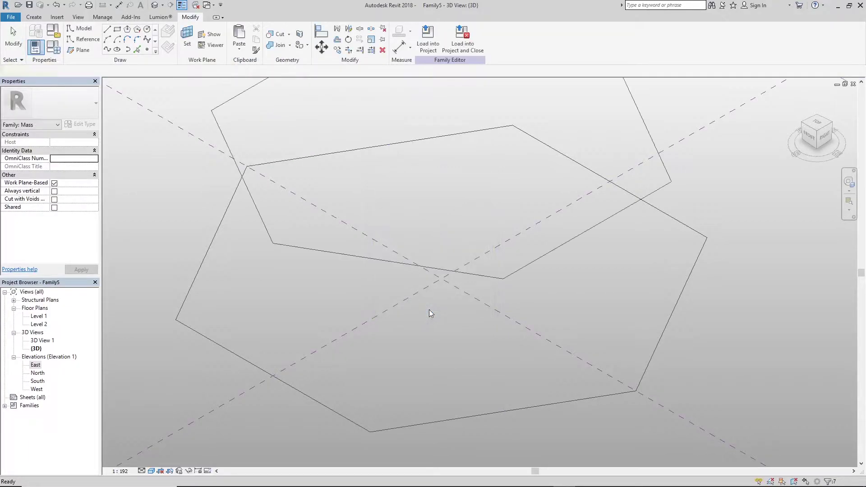
{"action": "left_click", "coordinate": [476, 213]}
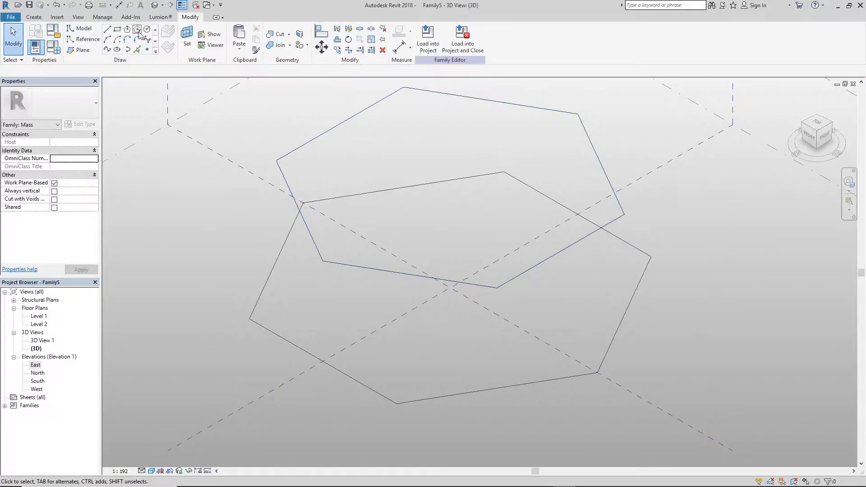
Place reference points on each corner of the Level 1 and Level 2 hexagons
{"action": "left_click", "coordinate": [147, 50]}
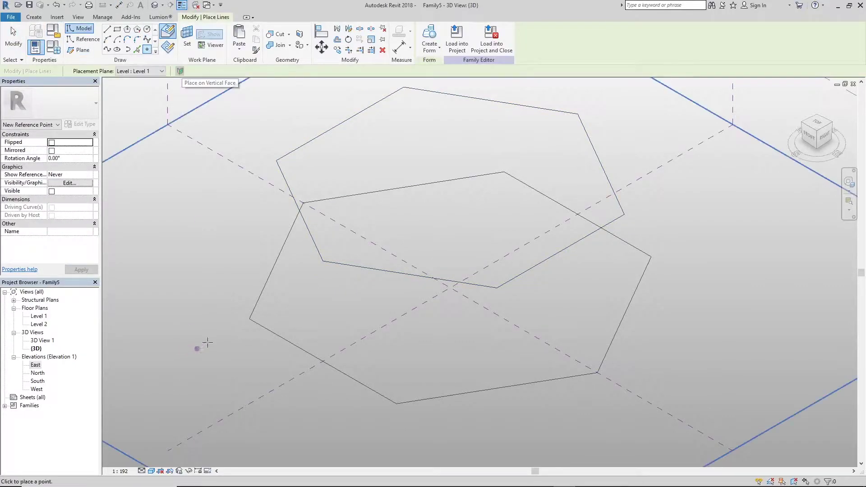
{"action": "left_click", "coordinate": [249, 319]}
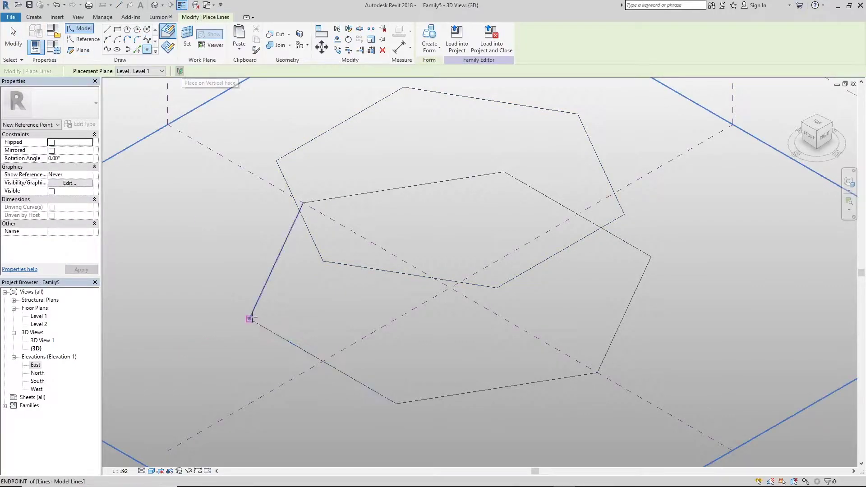
{"action": "left_click", "coordinate": [323, 261]}
{"action": "left_click", "coordinate": [397, 403]}
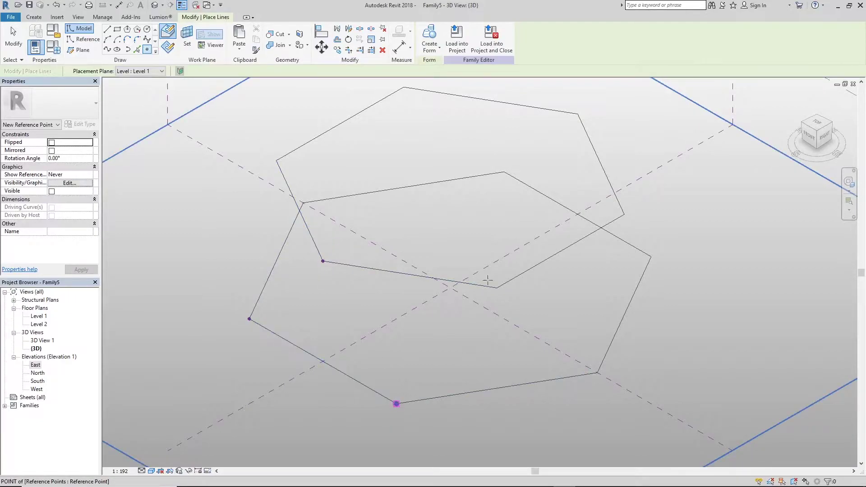
{"action": "left_click", "coordinate": [497, 287]}
{"action": "left_click", "coordinate": [597, 372]}
{"action": "left_click", "coordinate": [624, 215]}
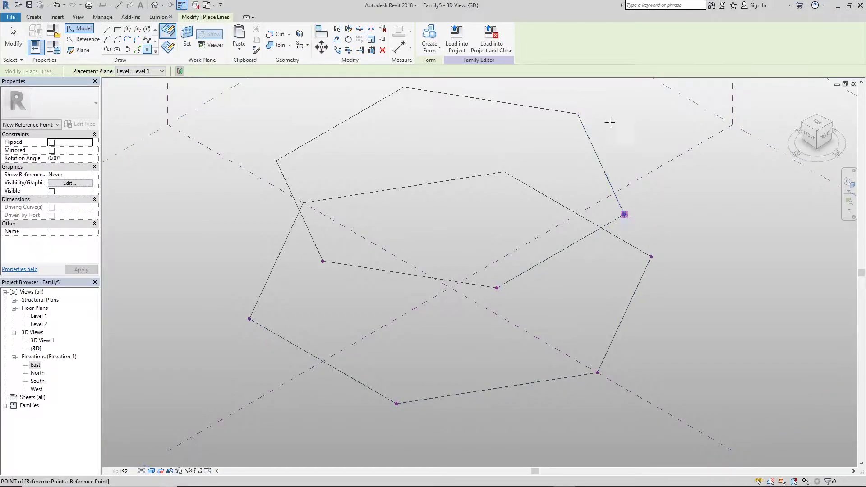
{"action": "left_click", "coordinate": [578, 114]}
{"action": "left_click", "coordinate": [505, 172]}
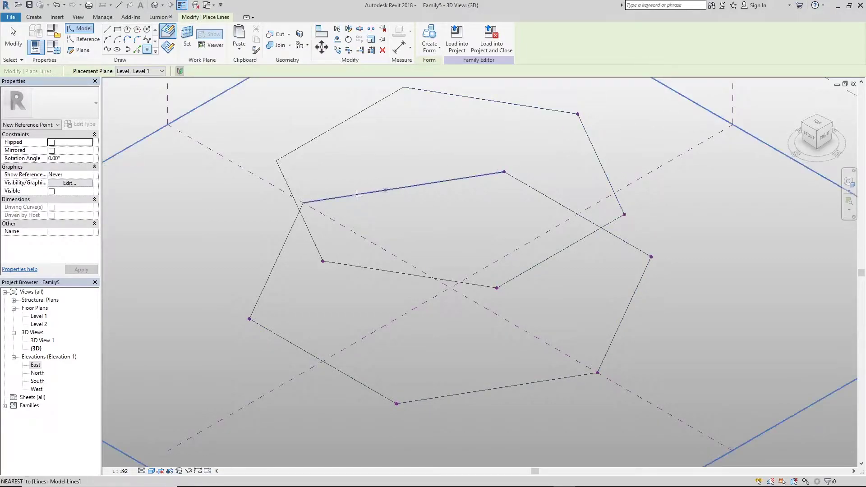
{"action": "left_click", "coordinate": [404, 87]}
{"action": "left_click", "coordinate": [303, 203]}
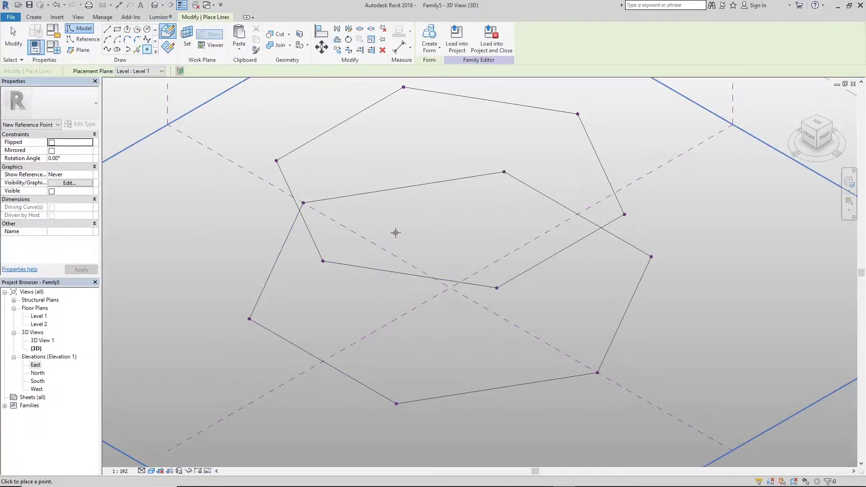
{"action": "scroll", "coordinate": [494, 306], "scroll_direction": "down", "scroll_amount": 2}
{"action": "scroll", "coordinate": [495, 303], "scroll_direction": "up", "scroll_amount": 2}
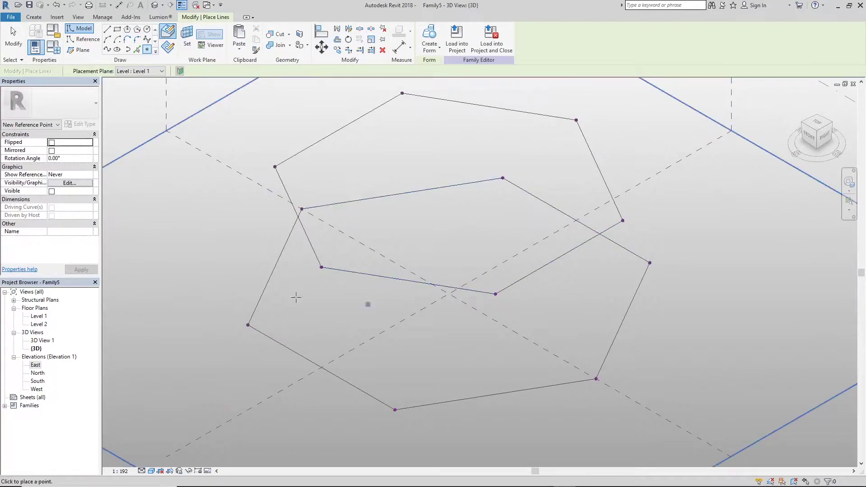
Draw the first two spline arches, each from a lower corner through an upper corner
{"action": "left_click", "coordinate": [85, 44]}
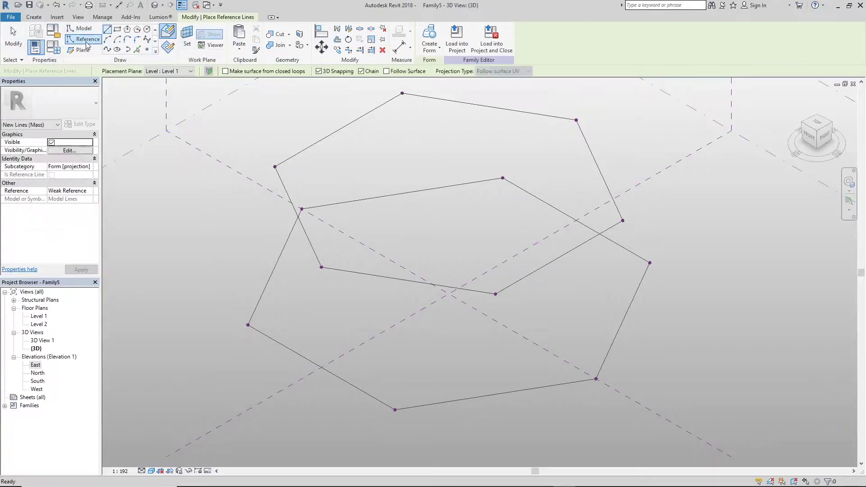
{"action": "left_click", "coordinate": [107, 51]}
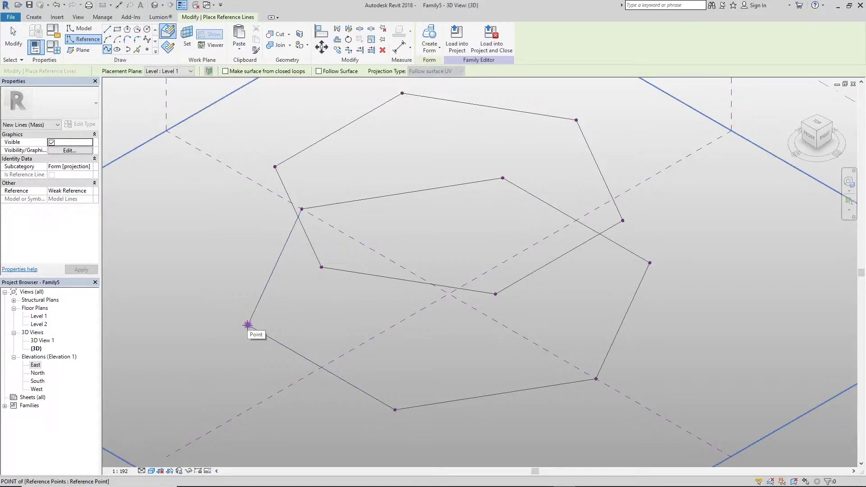
{"action": "left_click", "coordinate": [247, 325]}
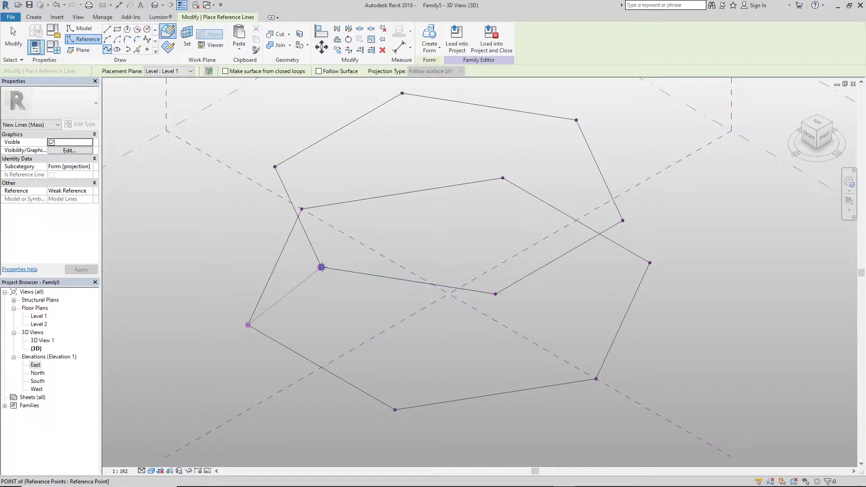
{"action": "left_click", "coordinate": [321, 267]}
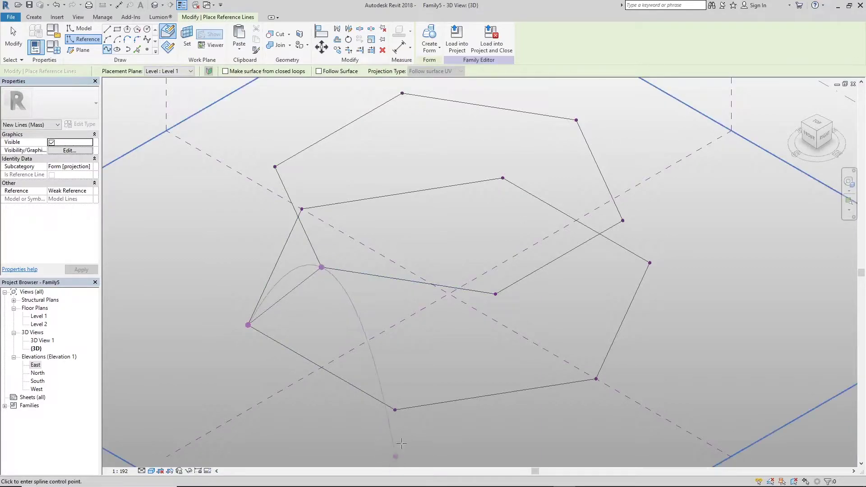
{"action": "left_click", "coordinate": [394, 410]}
{"action": "key", "text": "Escape"}
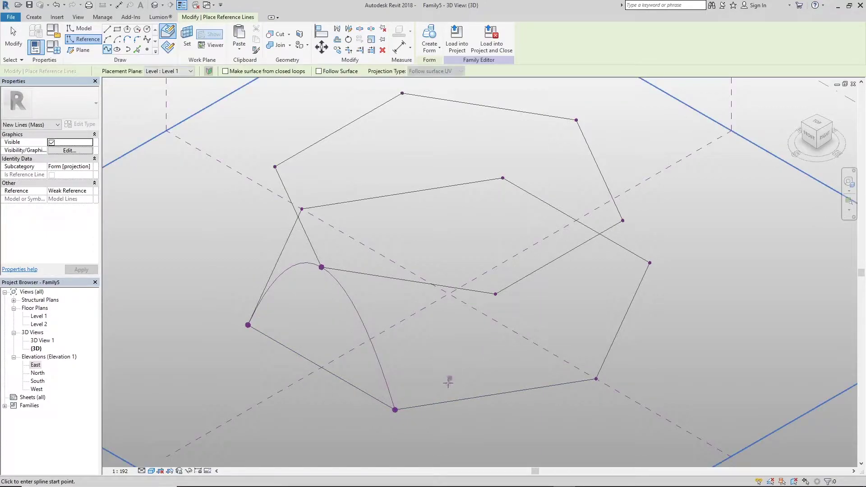
{"action": "left_click", "coordinate": [394, 409]}
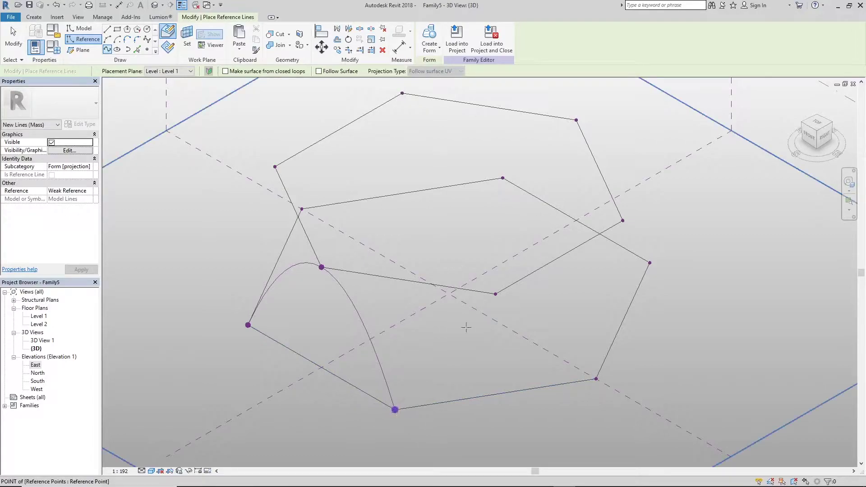
{"action": "left_click", "coordinate": [495, 295]}
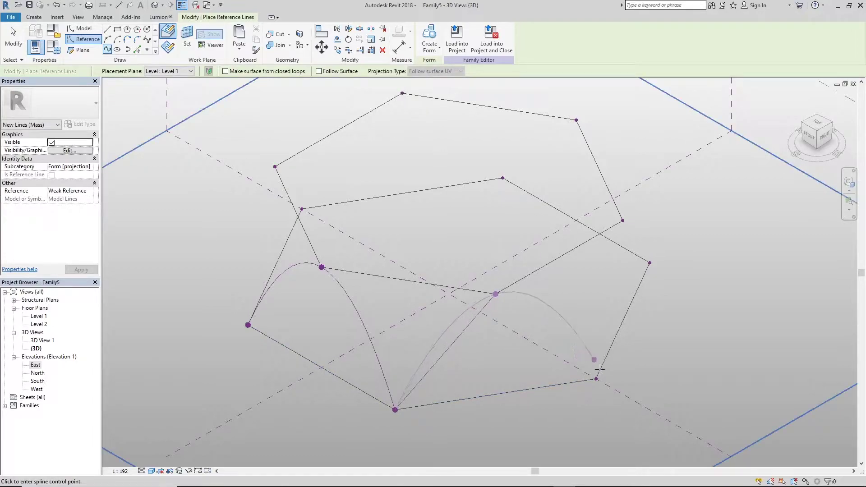
{"action": "double_click", "coordinate": [596, 379]}
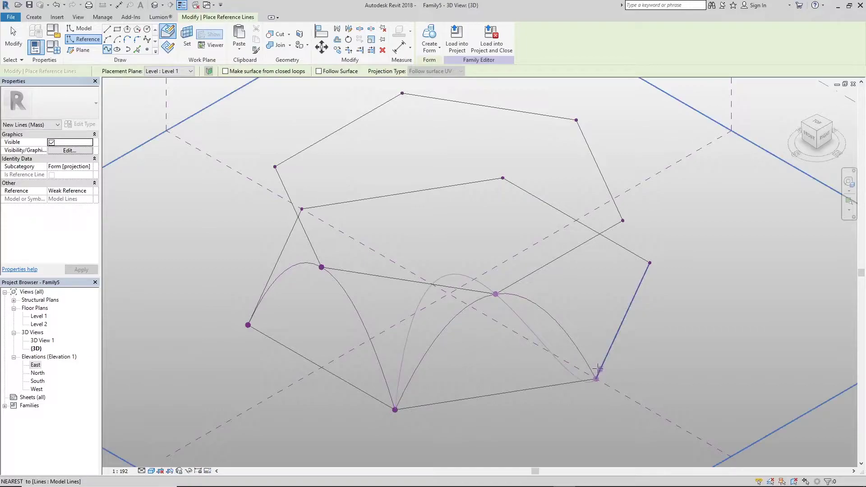
Draw a spline through the remaining corner and raised points around the hexagon back to the start
{"action": "left_click", "coordinate": [107, 49]}
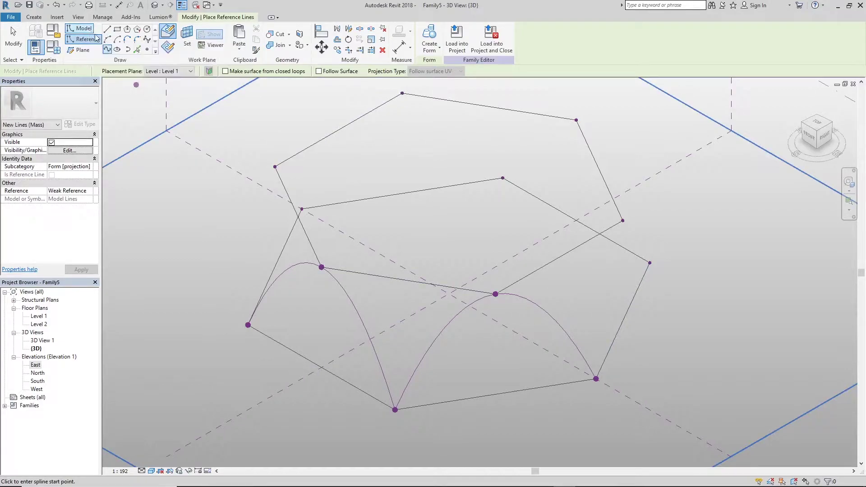
{"action": "left_click", "coordinate": [110, 51]}
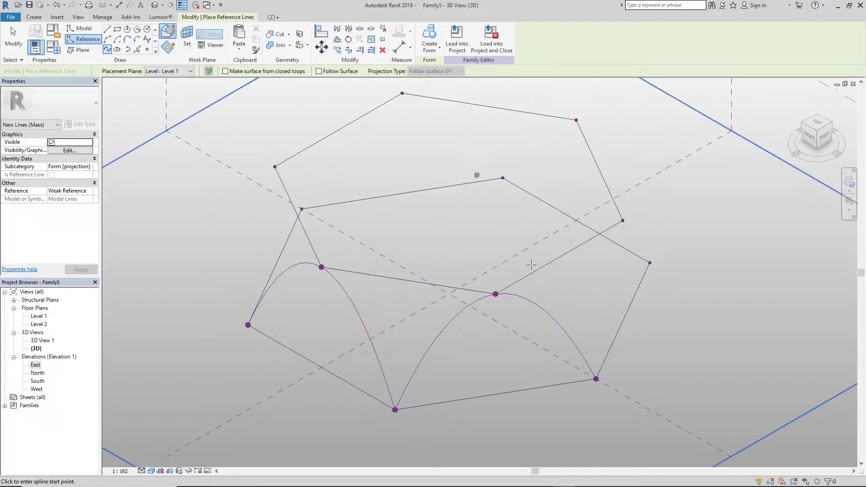
{"action": "left_click", "coordinate": [596, 379]}
{"action": "left_click", "coordinate": [649, 263]}
{"action": "left_click", "coordinate": [623, 220]}
{"action": "left_click", "coordinate": [576, 120]}
{"action": "left_click", "coordinate": [502, 178]}
{"action": "left_click", "coordinate": [402, 93]}
{"action": "left_click", "coordinate": [302, 209]}
{"action": "left_click", "coordinate": [275, 167]}
{"action": "left_click", "coordinate": [248, 325]}
{"action": "key", "text": "Escape"}
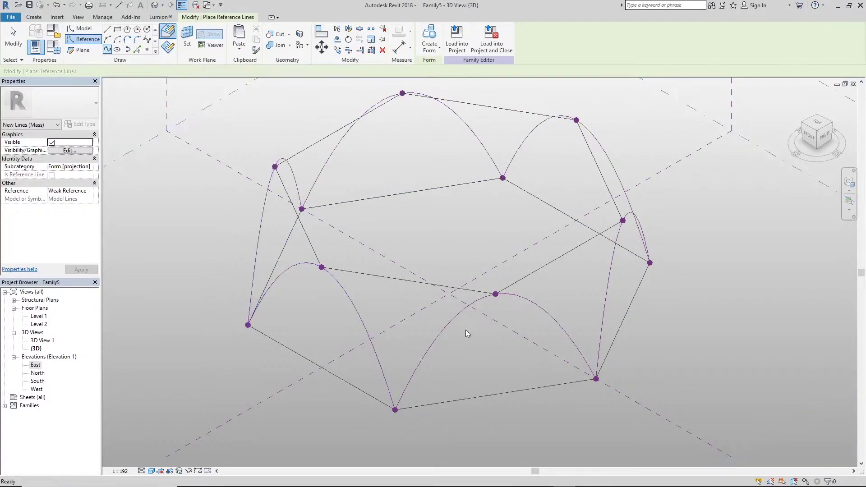
{"action": "key", "text": "Escape"}
{"action": "scroll", "coordinate": [458, 261], "scroll_direction": "down", "scroll_amount": 1}
{"action": "key", "text": "Tab"}
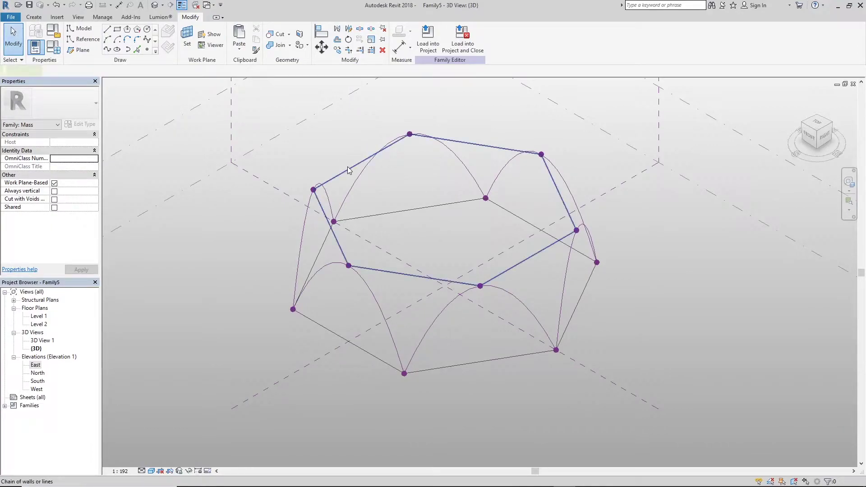
Delete both six-line hexagon chains, keeping only the arches, and open the Level 1 plan
{"action": "left_click", "coordinate": [345, 169]}
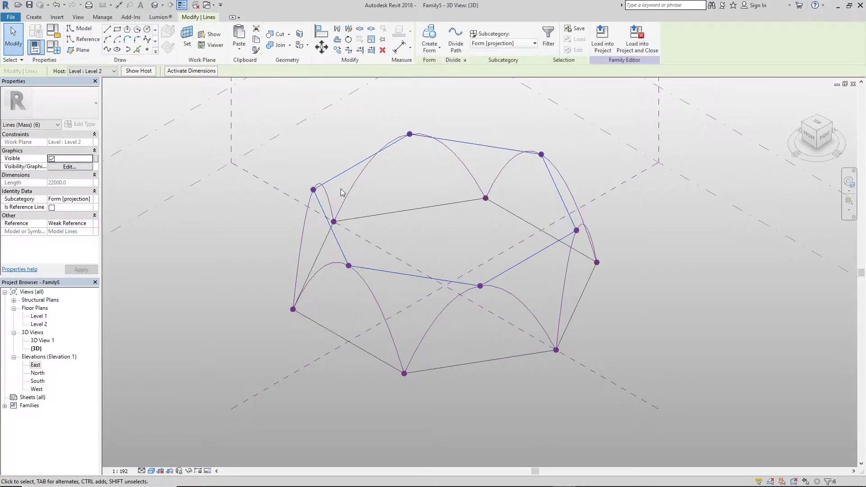
{"action": "left_click", "coordinate": [470, 107]}
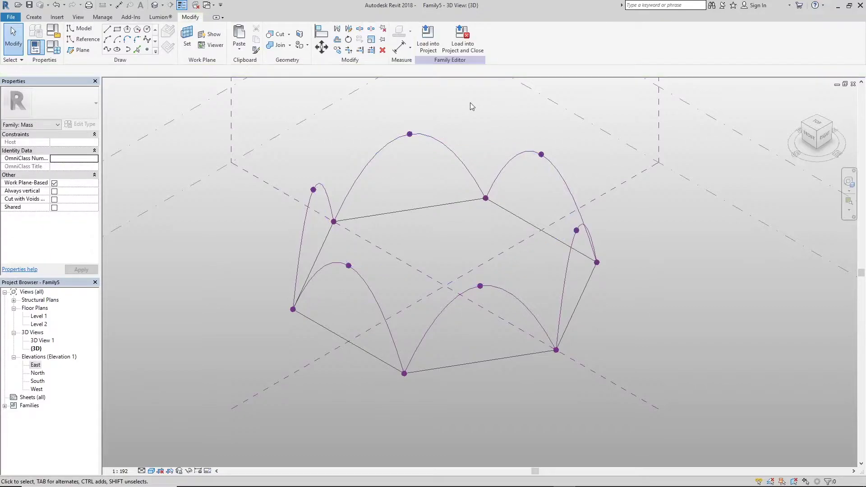
{"action": "key", "text": "Tab"}
{"action": "left_click", "coordinate": [411, 210]}
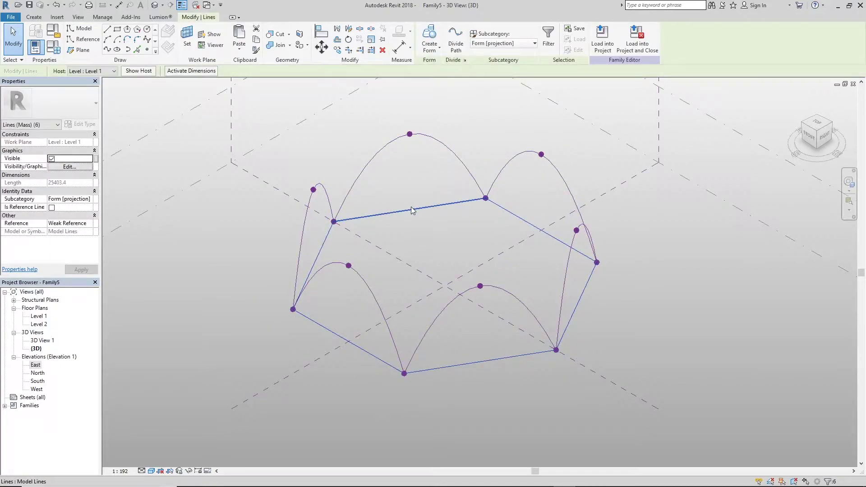
{"action": "key", "text": "Delete"}
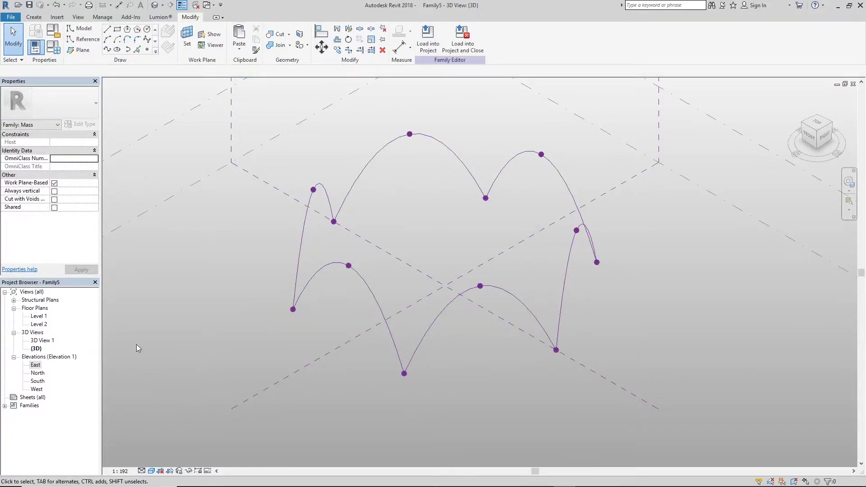
{"action": "double_click", "coordinate": [39, 317]}
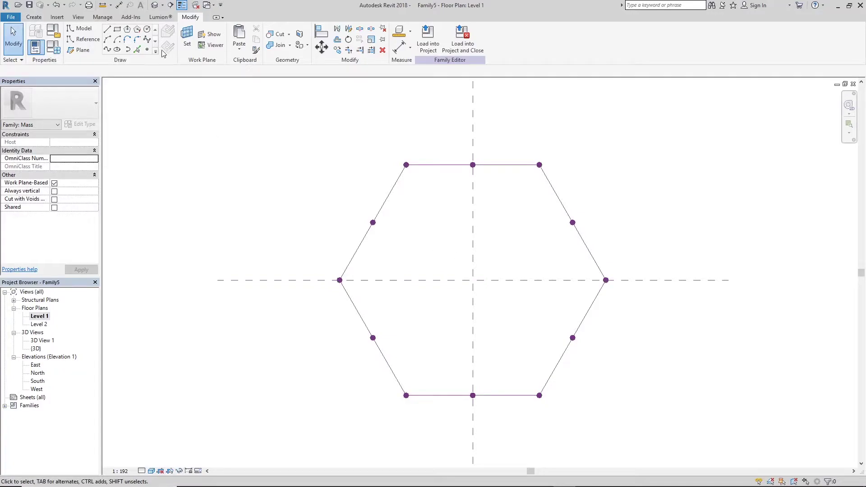
Place a reference point where the reference planes cross, then return to the 3D view
{"action": "left_click", "coordinate": [148, 51]}
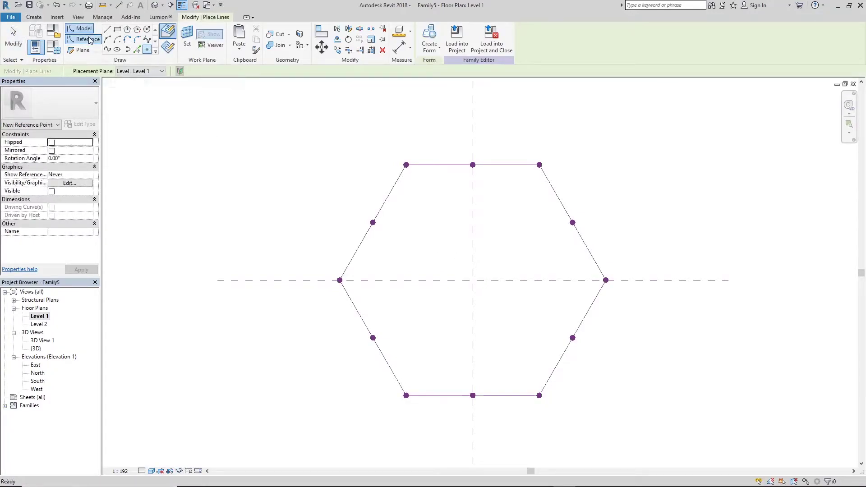
{"action": "left_click", "coordinate": [85, 39]}
{"action": "left_click", "coordinate": [147, 49]}
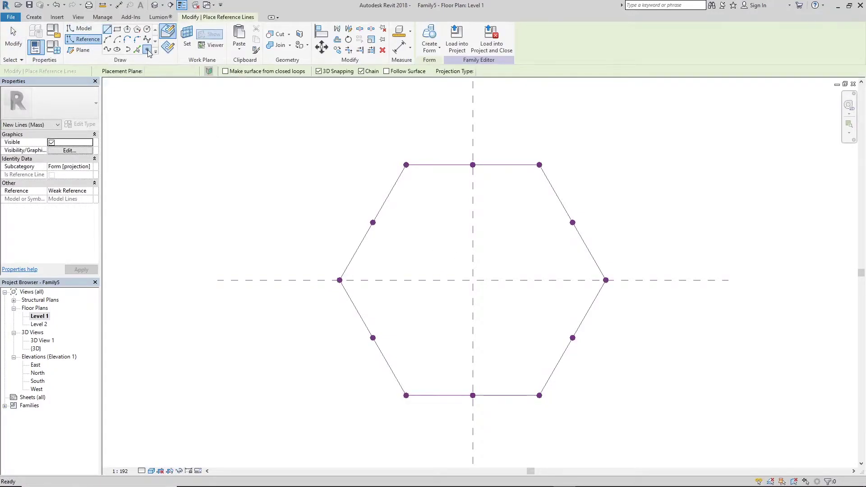
{"action": "left_click", "coordinate": [472, 280]}
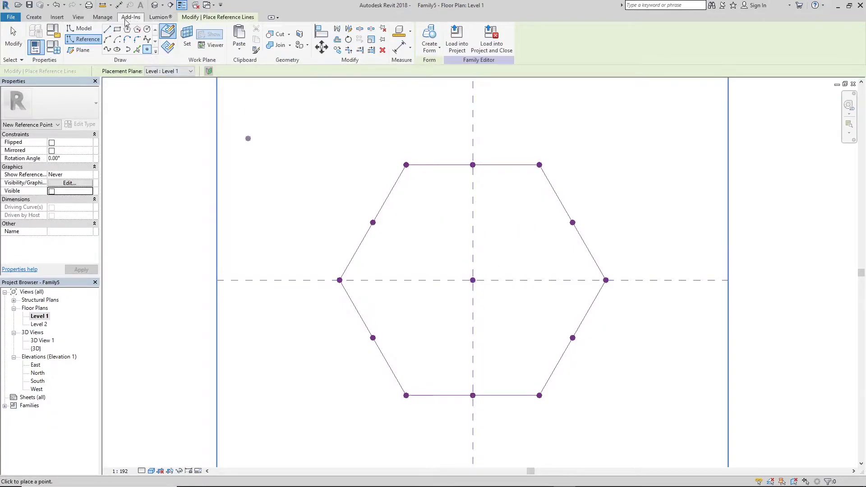
{"action": "left_click", "coordinate": [155, 5]}
{"action": "scroll", "coordinate": [439, 254], "scroll_direction": "up", "scroll_amount": 5}
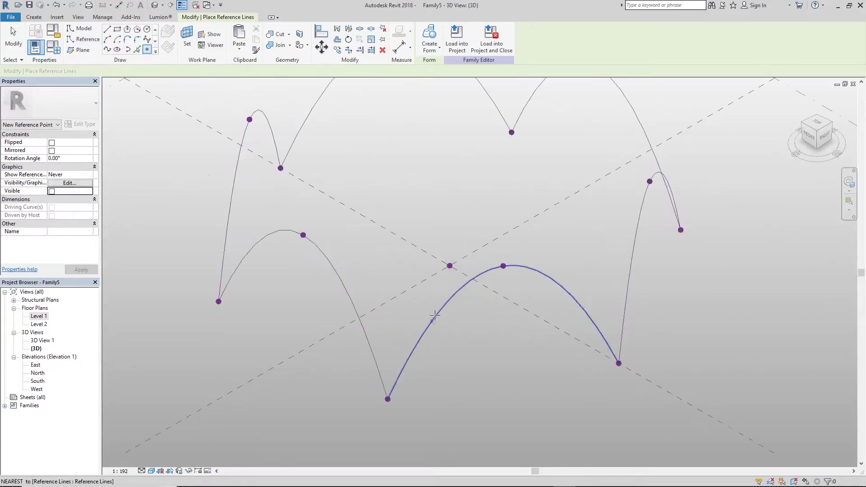
Draw straight reference lines from the lower-left and bottom arch corners to the centre point
{"action": "left_click", "coordinate": [107, 30]}
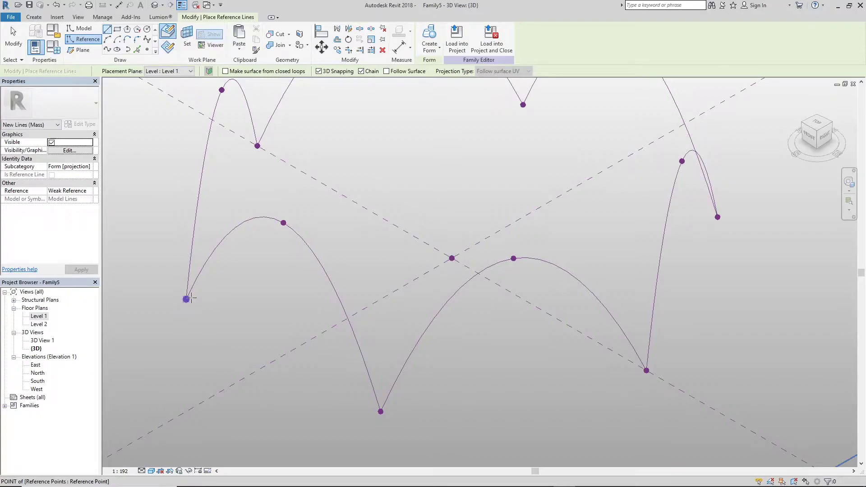
{"action": "scroll", "coordinate": [188, 298], "scroll_direction": "down", "scroll_amount": 3}
{"action": "scroll", "coordinate": [196, 305], "scroll_direction": "up", "scroll_amount": 3}
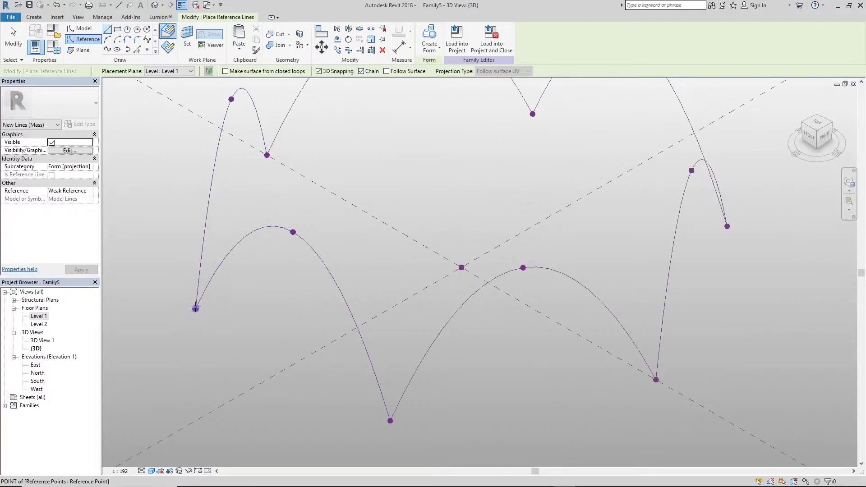
{"action": "scroll", "coordinate": [321, 310], "scroll_direction": "down", "scroll_amount": 1}
{"action": "scroll", "coordinate": [211, 309], "scroll_direction": "up", "scroll_amount": 1}
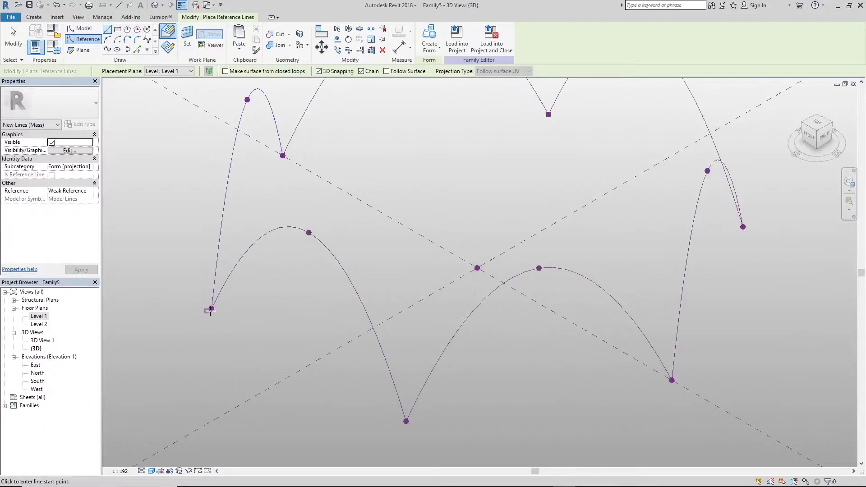
{"action": "left_click", "coordinate": [212, 309]}
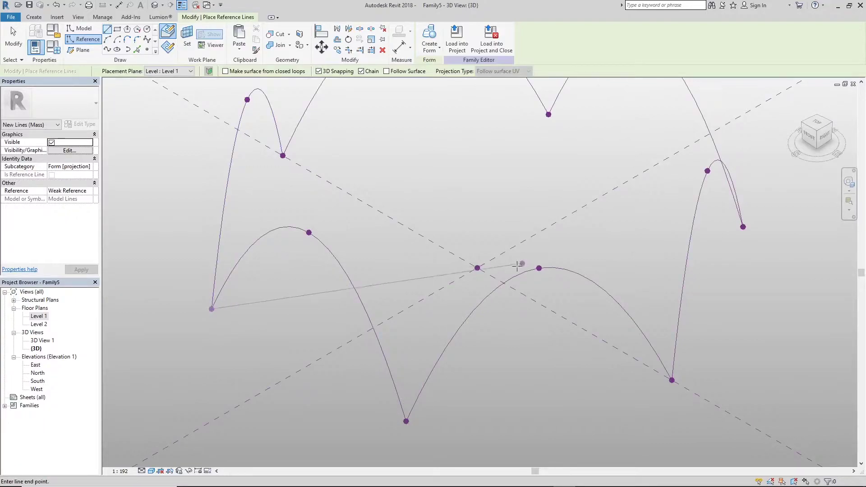
{"action": "left_click", "coordinate": [477, 268]}
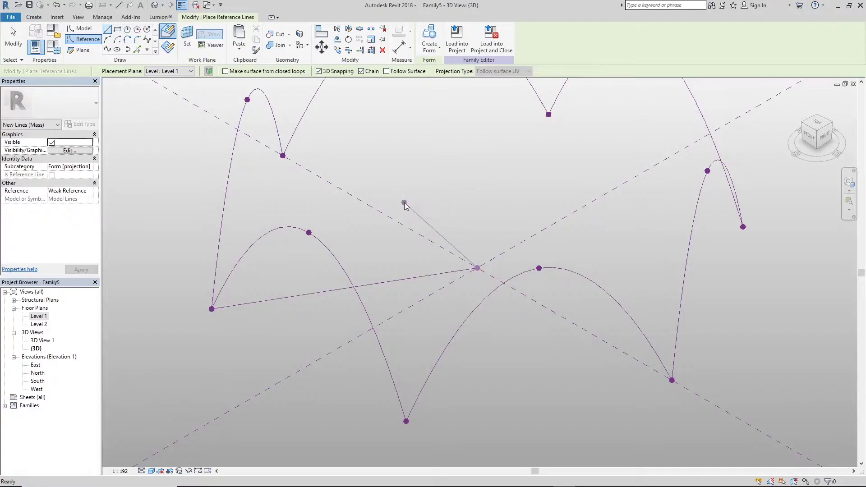
{"action": "key", "text": "Escape"}
{"action": "left_click", "coordinate": [406, 420]}
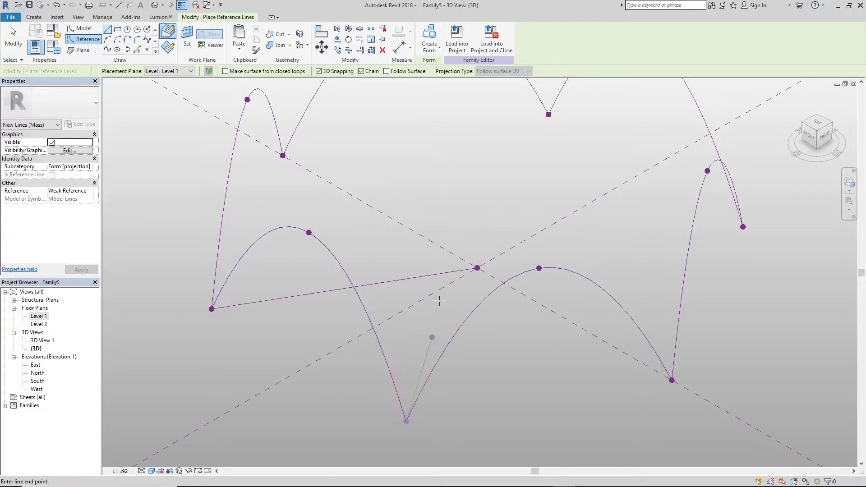
{"action": "left_click", "coordinate": [477, 268]}
Connect the lower-right, right, upper-right and left corners to the centre with reference lines
{"action": "scroll", "coordinate": [588, 332], "scroll_direction": "down", "scroll_amount": 3}
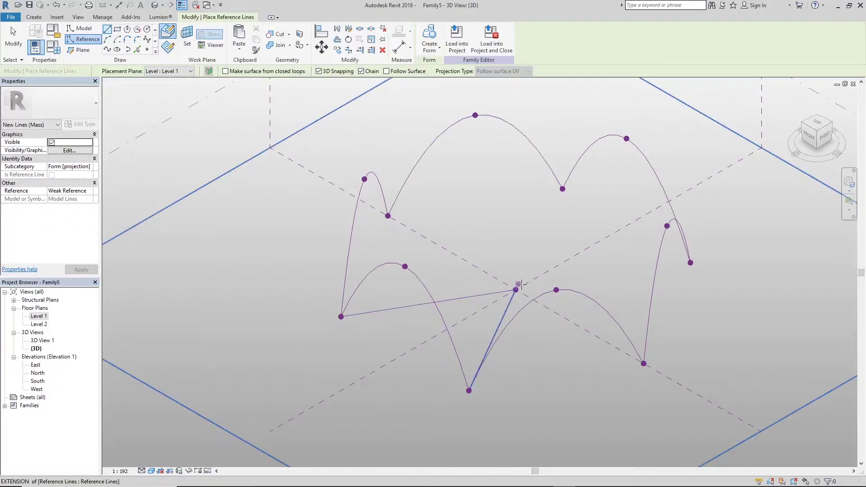
{"action": "left_click", "coordinate": [643, 364]}
{"action": "left_click", "coordinate": [515, 289]}
{"action": "left_click", "coordinate": [690, 264]}
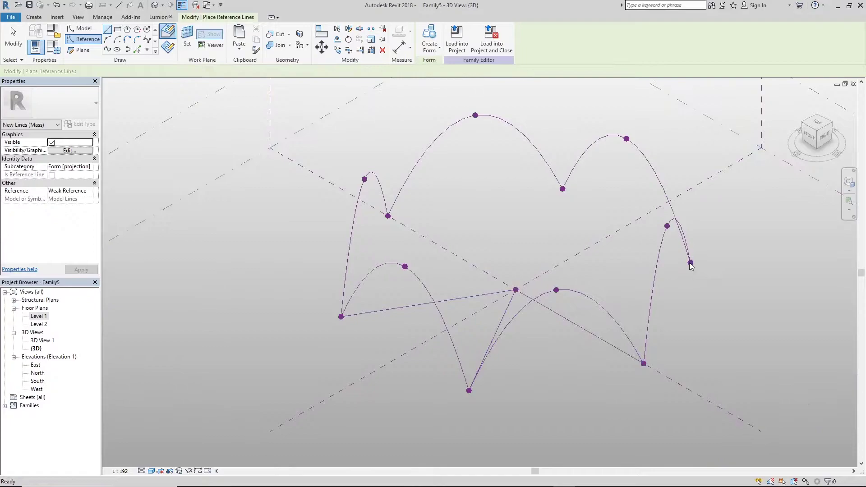
{"action": "left_click", "coordinate": [515, 289]}
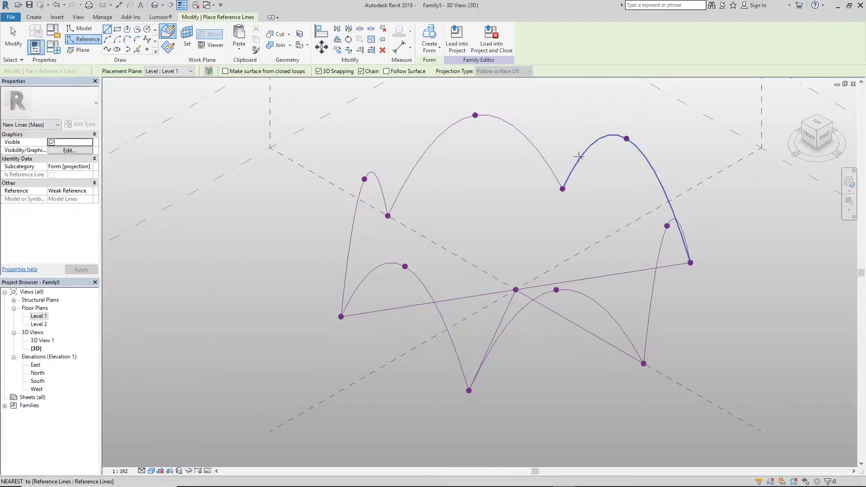
{"action": "left_click", "coordinate": [563, 189]}
{"action": "left_click", "coordinate": [388, 217]}
{"action": "scroll", "coordinate": [264, 218], "scroll_direction": "down", "scroll_amount": 3}
{"action": "middle_click_drag", "start_coordinate": [265, 218], "coordinate": [1, 58], "text": "shift"}
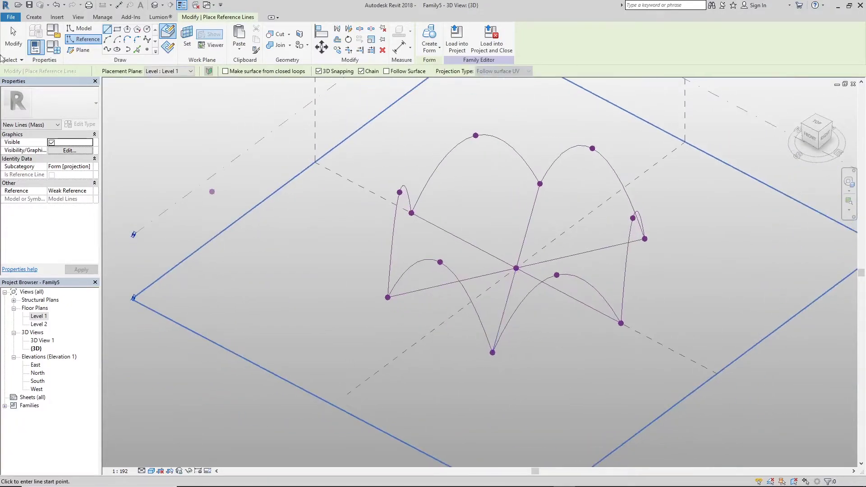
{"action": "left_click", "coordinate": [13, 40]}
{"action": "scroll", "coordinate": [543, 243], "scroll_direction": "up", "scroll_amount": 3}
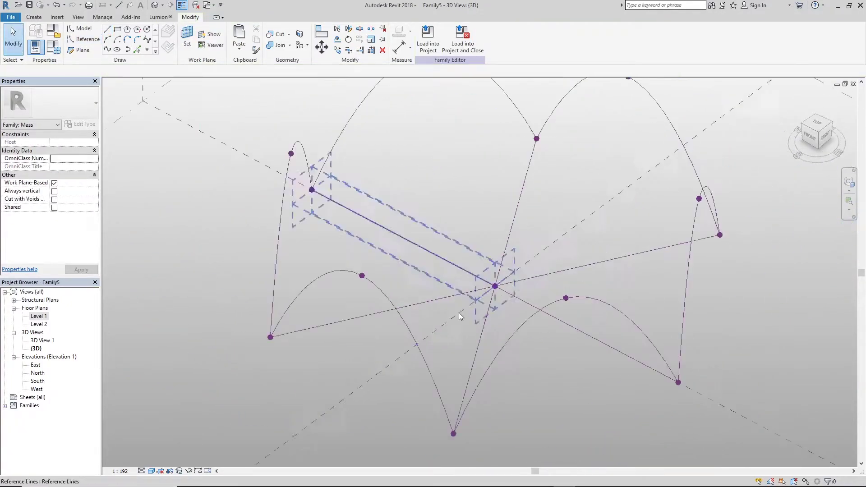
Drag the centre reference point upward twice to an offset of about 13750, peaking the ridges
{"action": "left_click", "coordinate": [495, 287]}
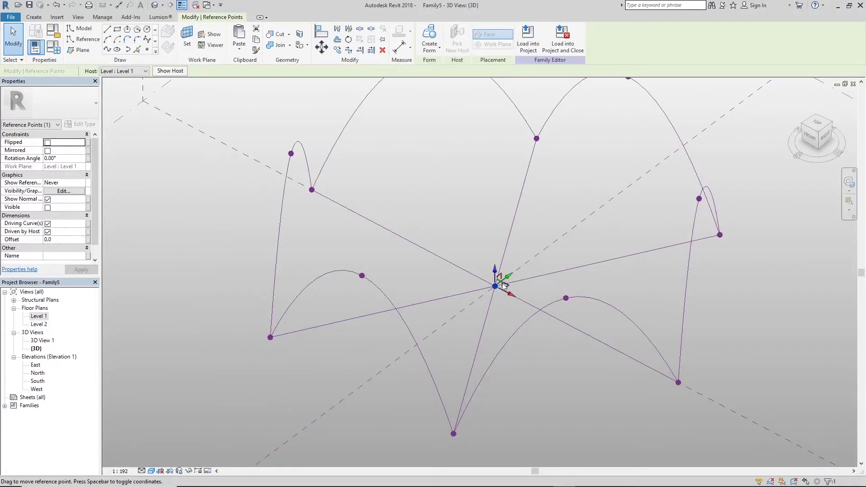
{"action": "left_click_drag", "start_coordinate": [495, 271], "coordinate": [499, 136]}
{"action": "left_click", "coordinate": [645, 257]}
{"action": "scroll", "coordinate": [645, 256], "scroll_direction": "down", "scroll_amount": 2}
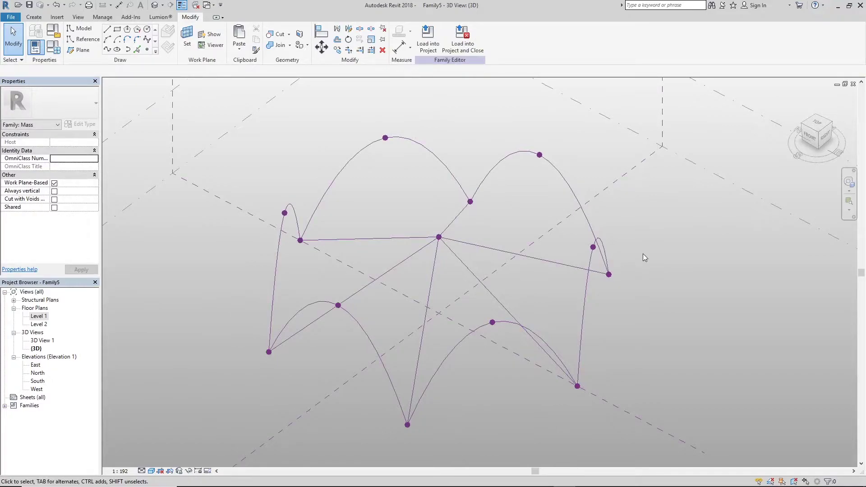
{"action": "left_click", "coordinate": [439, 236]}
{"action": "left_click", "coordinate": [499, 228]}
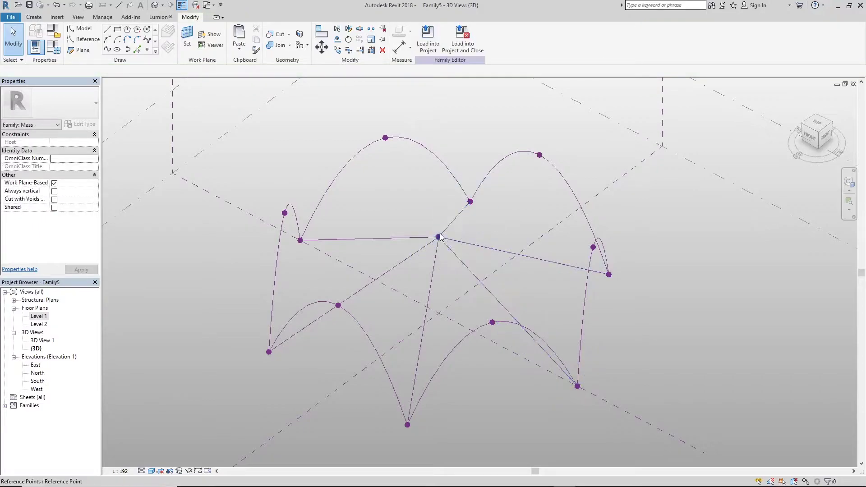
{"action": "left_click", "coordinate": [440, 239]}
{"action": "left_click_drag", "start_coordinate": [442, 231], "coordinate": [436, 211]}
{"action": "left_click", "coordinate": [494, 216]}
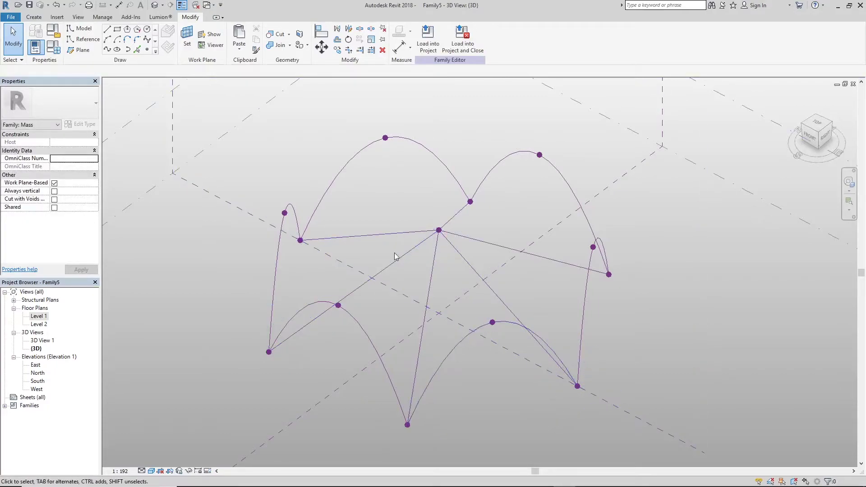
Create the first curved panel from one arch and its two ridge lines with Create Form
{"action": "left_click", "coordinate": [394, 266]}
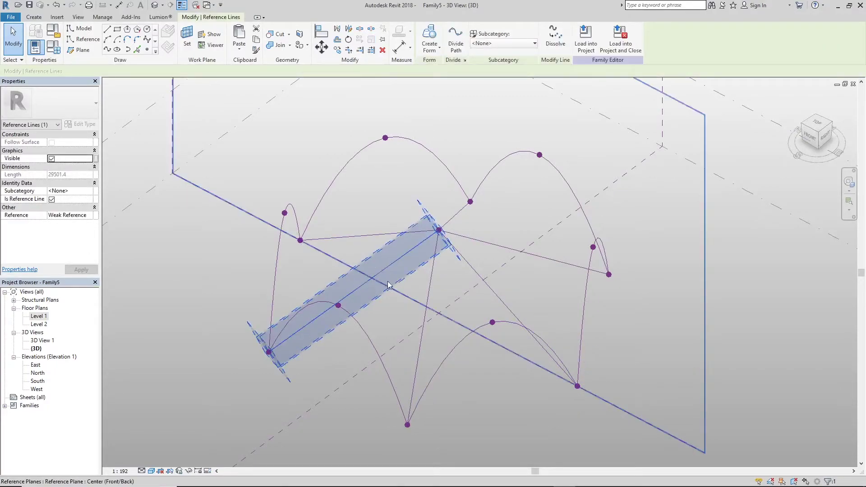
{"action": "middle_click_drag", "start_coordinate": [387, 299], "coordinate": [469, 297], "text": "shift"}
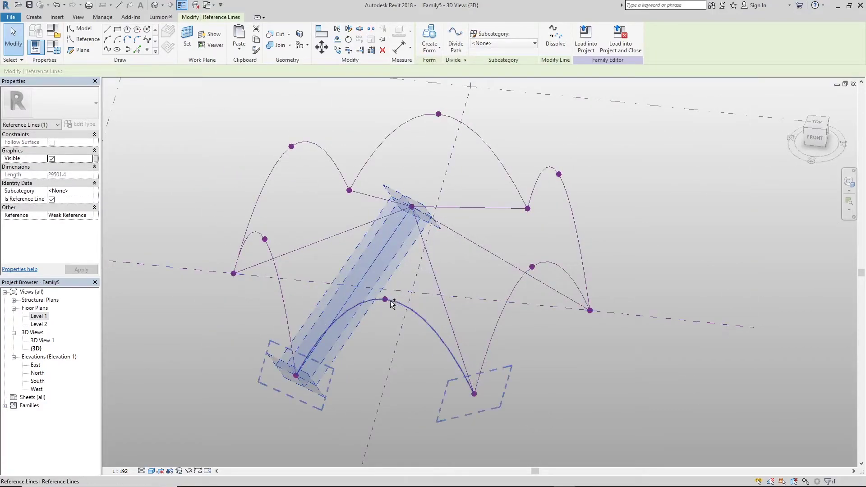
{"action": "left_click", "coordinate": [435, 280], "text": "ctrl"}
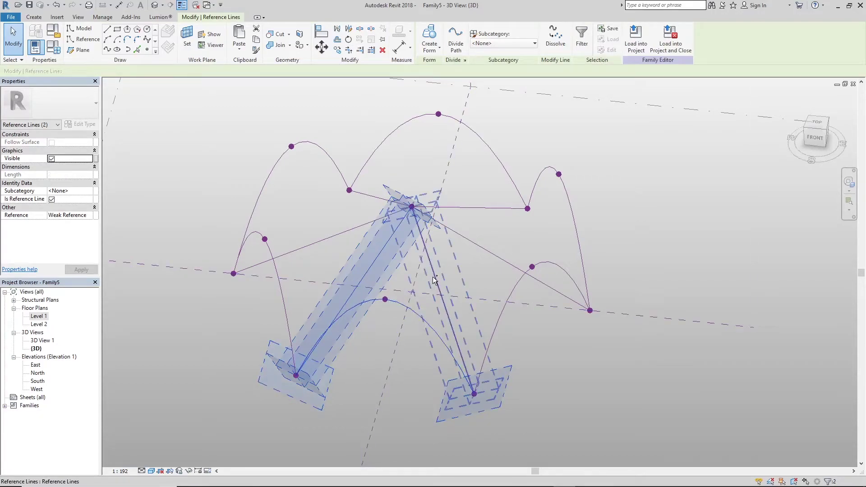
{"action": "left_click", "coordinate": [434, 280], "text": "ctrl"}
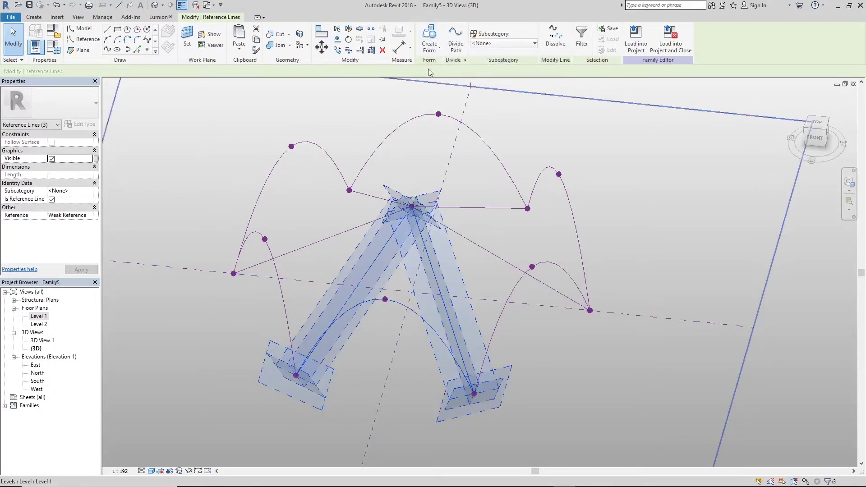
{"action": "left_click", "coordinate": [432, 32]}
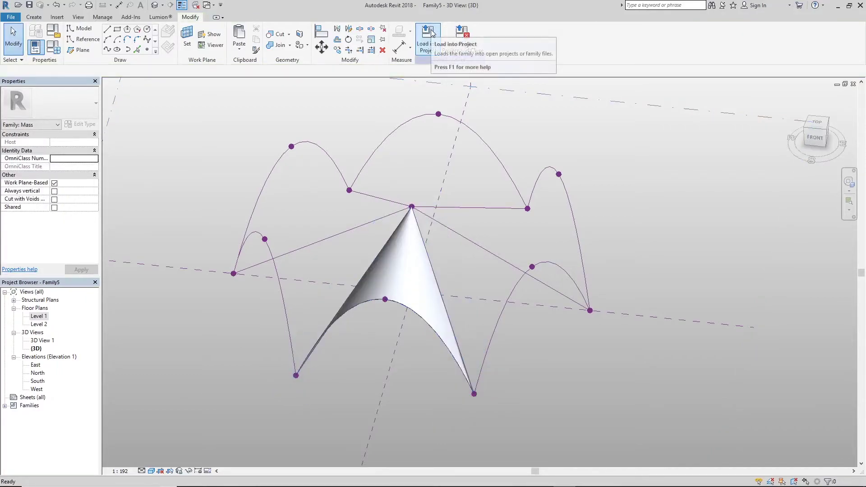
{"action": "middle_click_drag", "start_coordinate": [451, 234], "coordinate": [343, 247], "text": "shift"}
{"action": "scroll", "coordinate": [342, 247], "scroll_direction": "up", "scroll_amount": 3}
{"action": "left_click", "coordinate": [343, 248]}
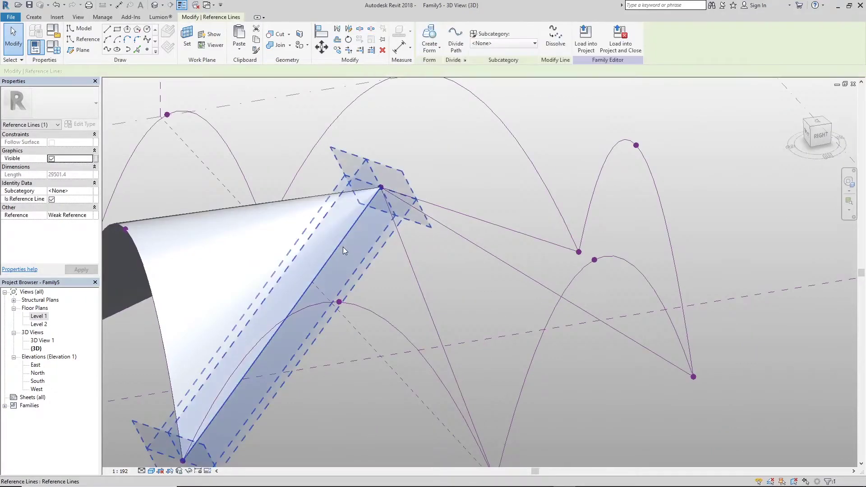
Create a second surface panel from the next arch and its two ridge lines
{"action": "left_click", "coordinate": [378, 312]}
{"action": "left_click", "coordinate": [415, 278], "text": "ctrl"}
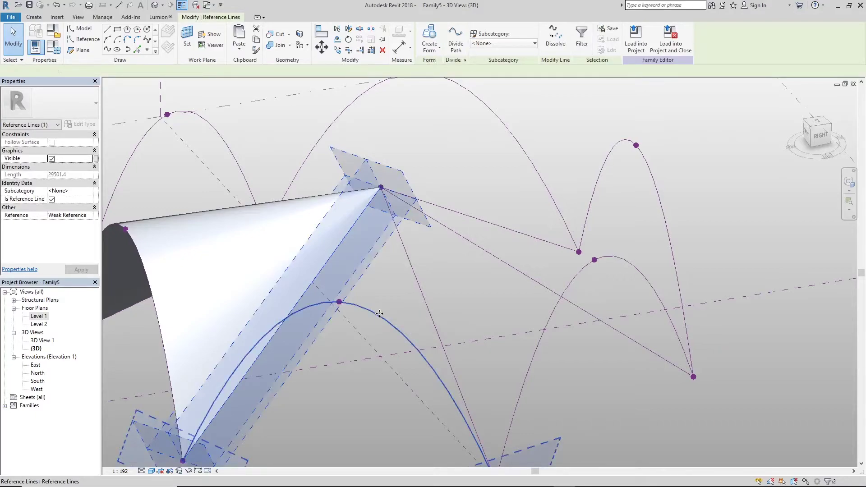
{"action": "left_click", "coordinate": [416, 284], "text": "ctrl"}
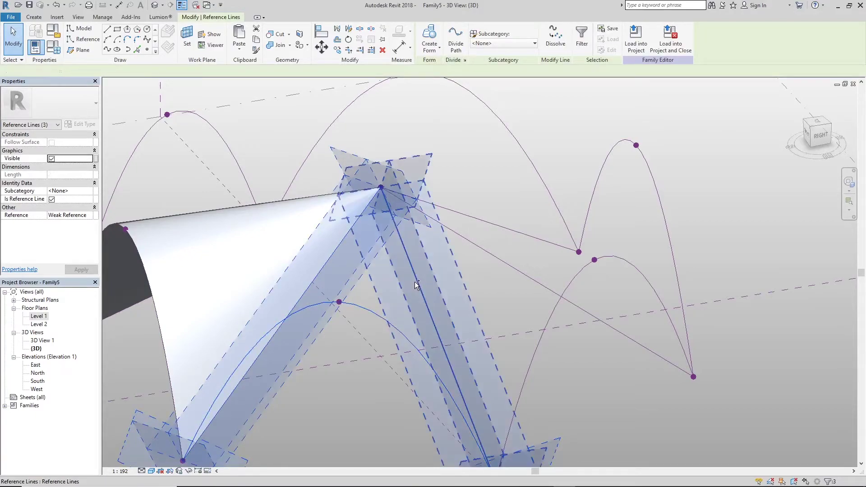
{"action": "left_click", "coordinate": [431, 38]}
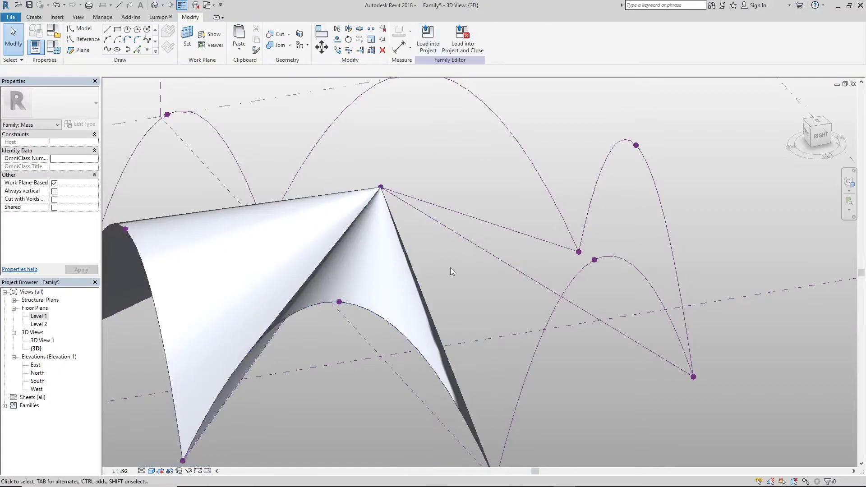
{"action": "key", "text": "Escape"}
{"action": "scroll", "coordinate": [440, 310], "scroll_direction": "down", "scroll_amount": 3}
{"action": "middle_click_drag", "start_coordinate": [500, 309], "coordinate": [369, 356], "text": "shift"}
{"action": "scroll", "coordinate": [368, 343], "scroll_direction": "up", "scroll_amount": 2}
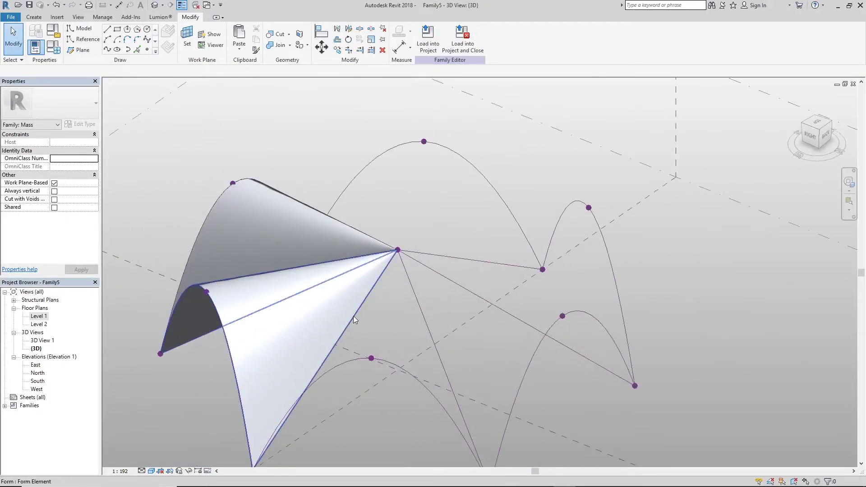
Form a third surface panel from the following gap's ridge lines and arch curve
{"action": "left_click", "coordinate": [356, 320]}
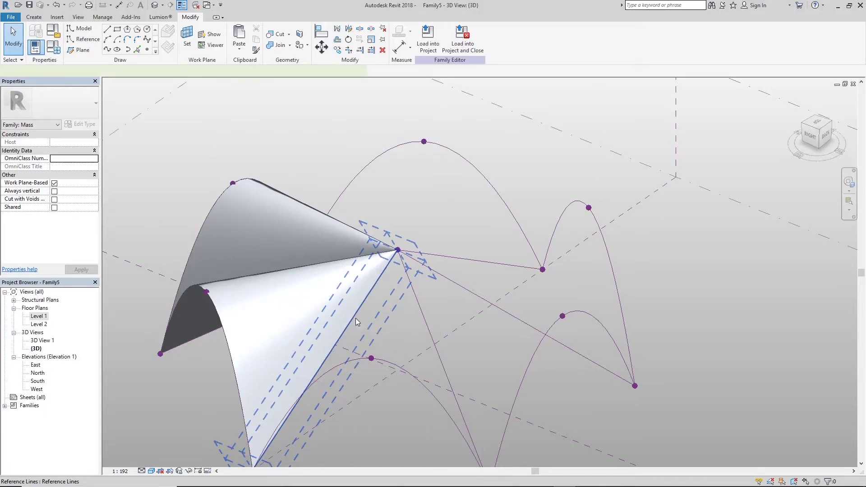
{"action": "left_click", "coordinate": [398, 366], "text": "ctrl"}
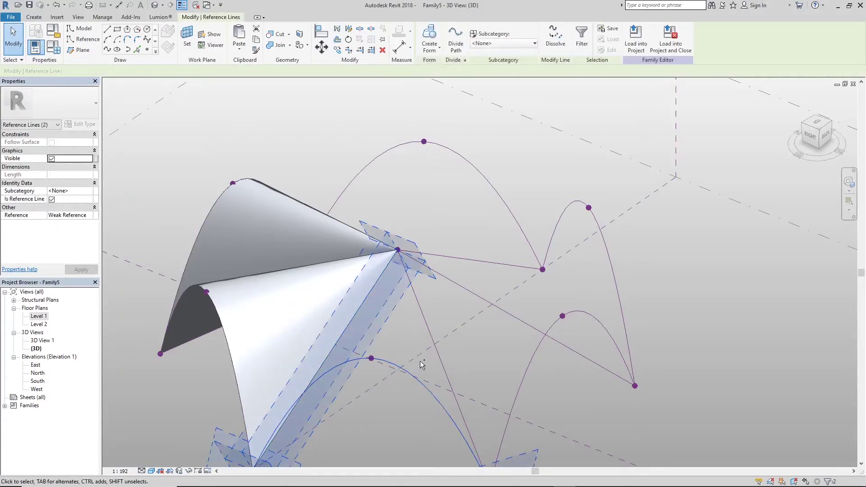
{"action": "left_click", "coordinate": [429, 328], "text": "ctrl"}
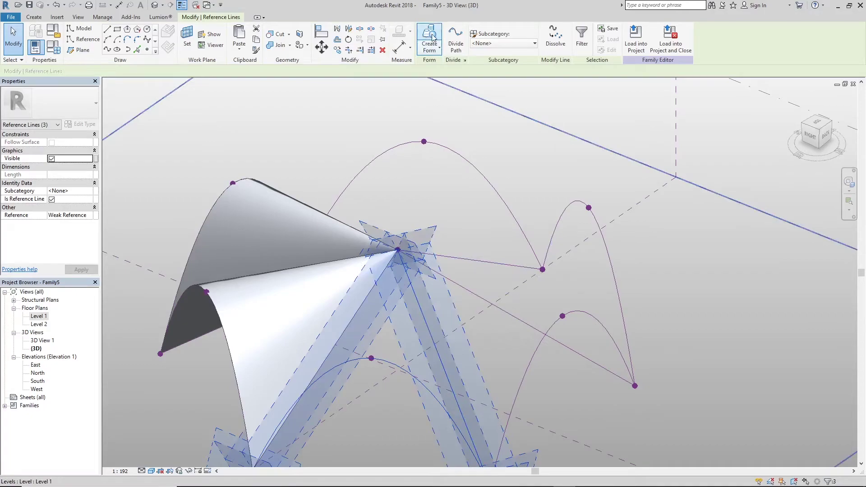
{"action": "left_click", "coordinate": [429, 39]}
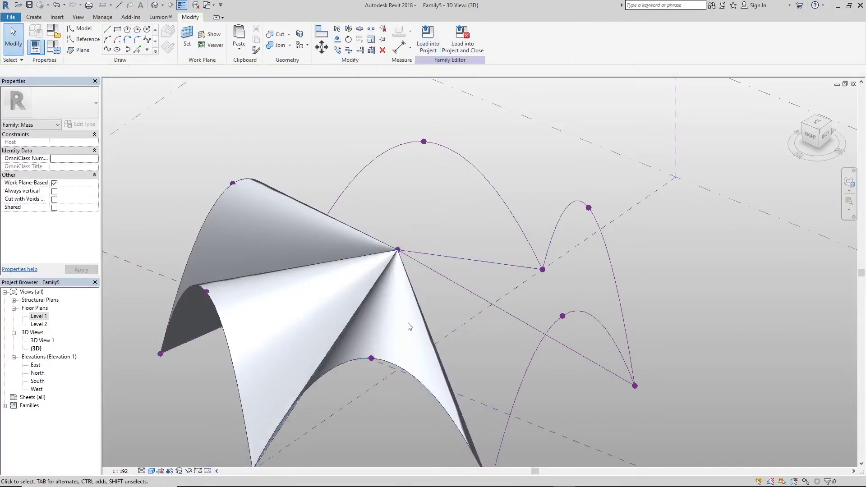
{"action": "scroll", "coordinate": [399, 364], "scroll_direction": "down", "scroll_amount": 3}
{"action": "scroll", "coordinate": [399, 363], "scroll_direction": "up", "scroll_amount": 4}
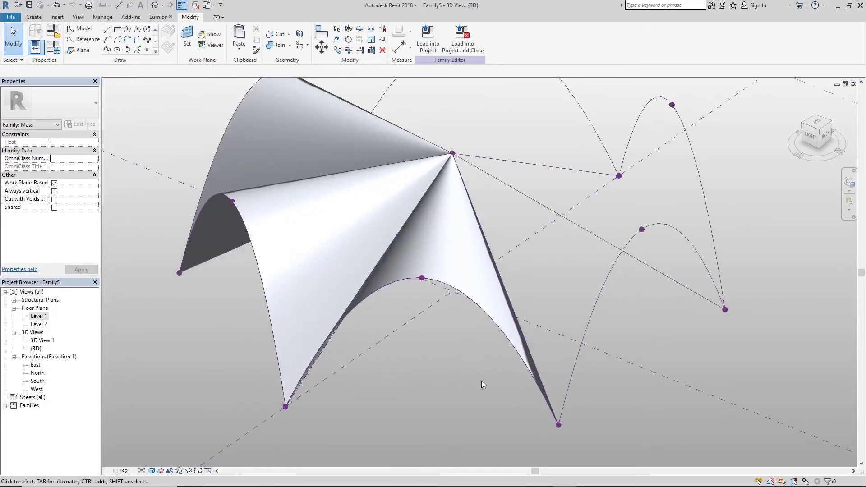
{"action": "scroll", "coordinate": [658, 312], "scroll_direction": "down", "scroll_amount": 2}
{"action": "scroll", "coordinate": [618, 262], "scroll_direction": "up", "scroll_amount": 1}
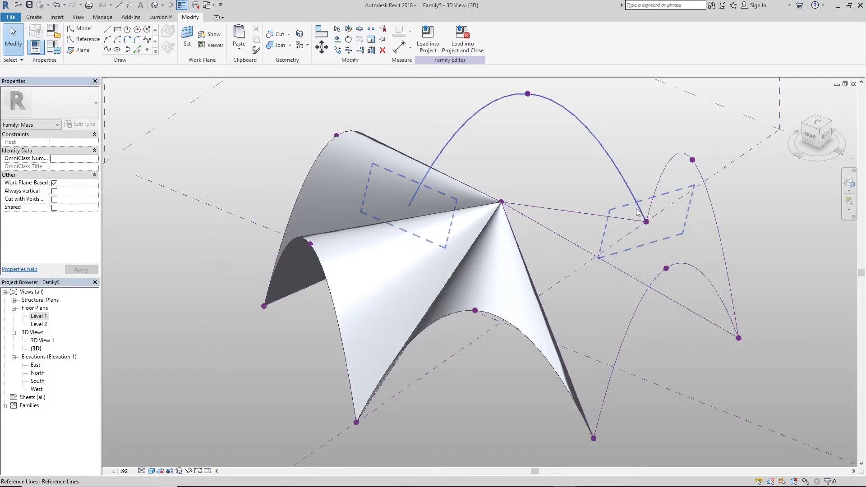
Fill the last open gaps with panels and orbit out to view the complete canopy
{"action": "left_click", "coordinate": [538, 289]}
{"action": "middle_click_drag", "start_coordinate": [609, 243], "coordinate": [564, 294], "text": "shift"}
{"action": "left_click", "coordinate": [370, 325]}
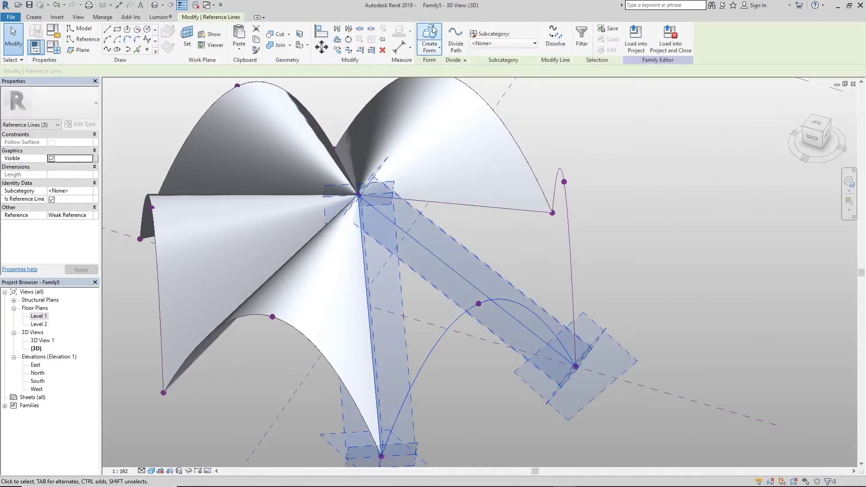
{"action": "left_click", "coordinate": [525, 250]}
{"action": "middle_click_drag", "start_coordinate": [525, 250], "coordinate": [465, 214], "text": "shift"}
{"action": "left_click", "coordinate": [459, 206]}
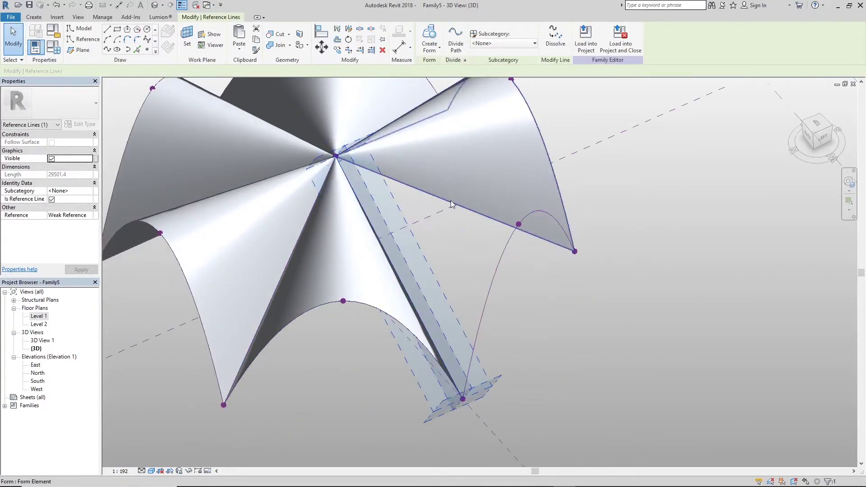
{"action": "left_click", "coordinate": [460, 225]}
{"action": "scroll", "coordinate": [488, 303], "scroll_direction": "down", "scroll_amount": 3}
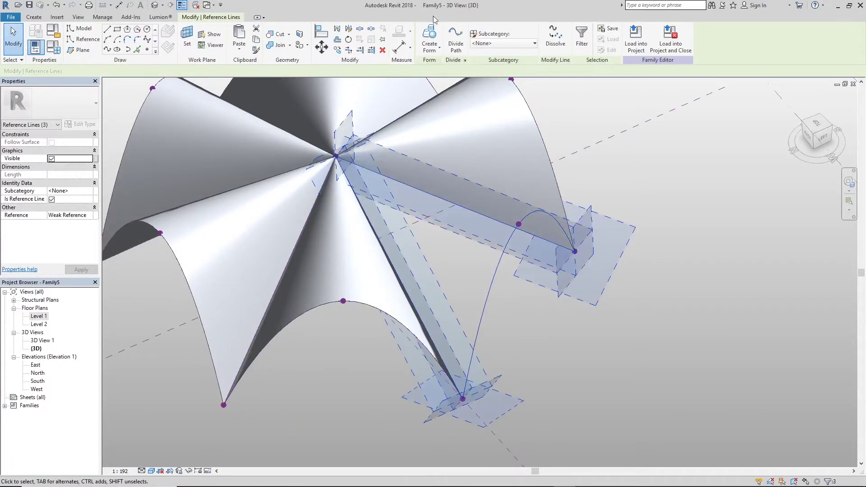
{"action": "key", "text": "Escape"}
{"action": "middle_click_drag", "start_coordinate": [496, 271], "coordinate": [658, 217], "text": "shift"}
{"action": "scroll", "coordinate": [577, 258], "scroll_direction": "up", "scroll_amount": 3}
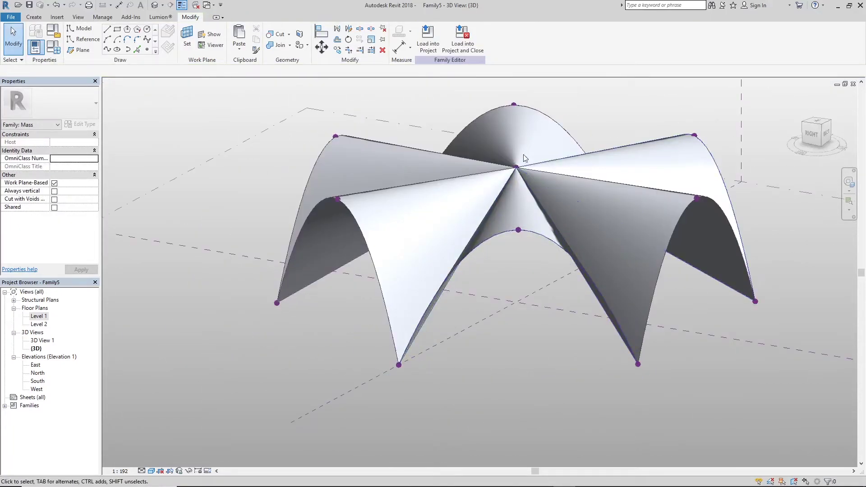
{"action": "middle_click_drag", "start_coordinate": [700, 304], "coordinate": [595, 249], "text": "shift"}
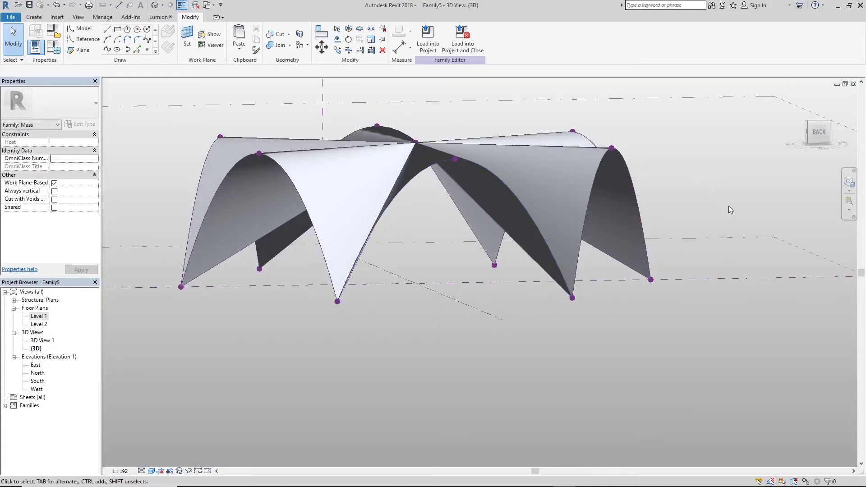
{"action": "middle_click_drag", "start_coordinate": [658, 193], "coordinate": [703, 195], "text": "shift"}
{"action": "middle_click_drag", "start_coordinate": [445, 140], "coordinate": [484, 107], "text": "shift"}
{"action": "left_click", "coordinate": [445, 216]}
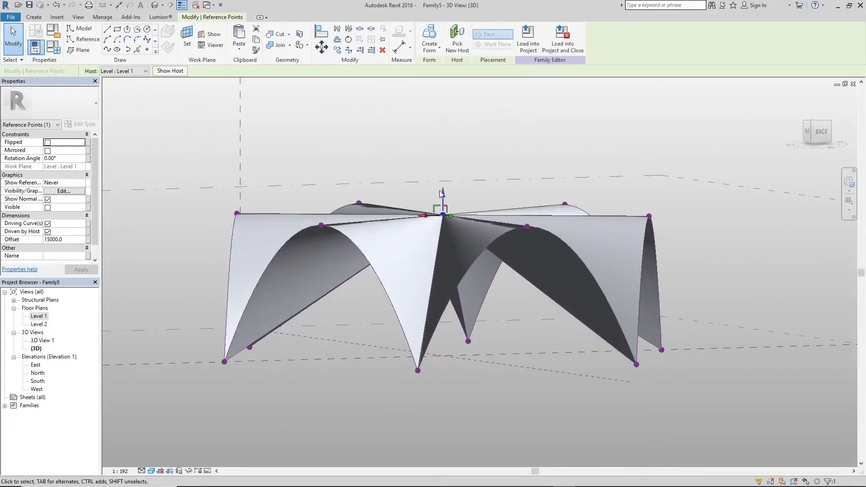
Lower the centre point to offset 7449.3 and orbit around the reshaped canopy
{"action": "left_click_drag", "start_coordinate": [447, 249], "coordinate": [444, 255]}
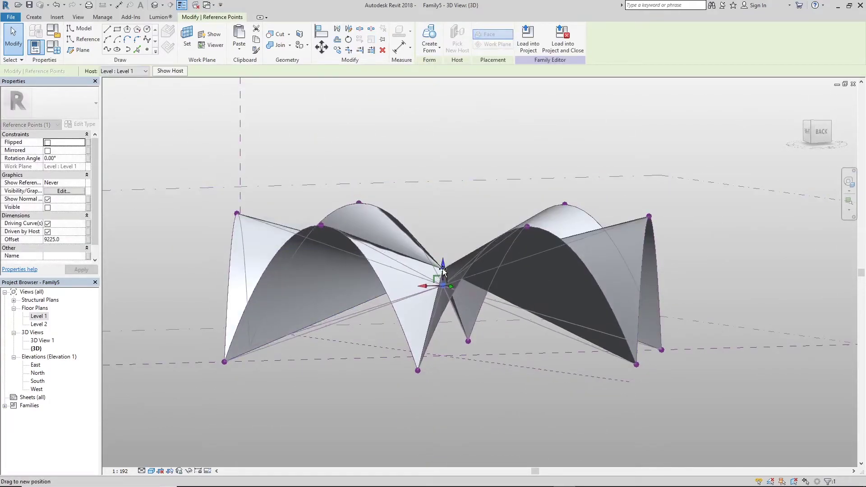
{"action": "middle_click_drag", "start_coordinate": [485, 327], "coordinate": [311, 361], "text": "shift"}
{"action": "middle_click_drag", "start_coordinate": [760, 271], "coordinate": [724, 240], "text": "shift"}
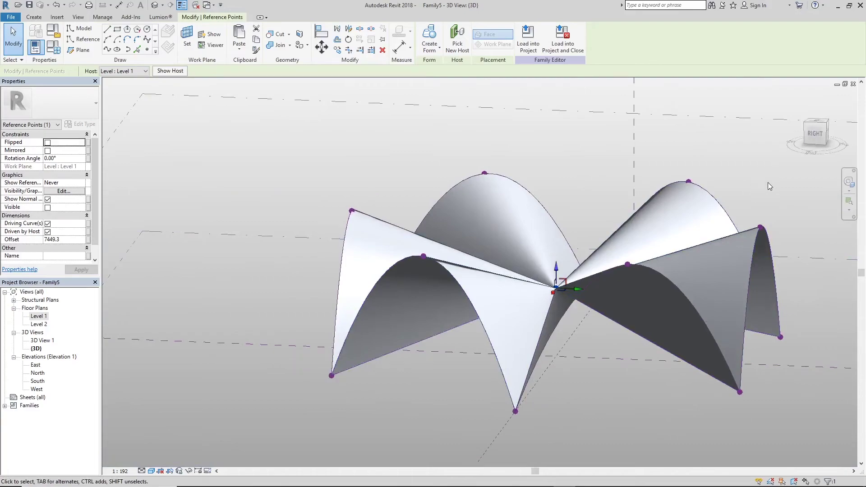
{"action": "scroll", "coordinate": [593, 229], "scroll_direction": "down", "scroll_amount": 2}
{"action": "middle_click_drag", "start_coordinate": [594, 229], "coordinate": [678, 216], "text": "shift"}
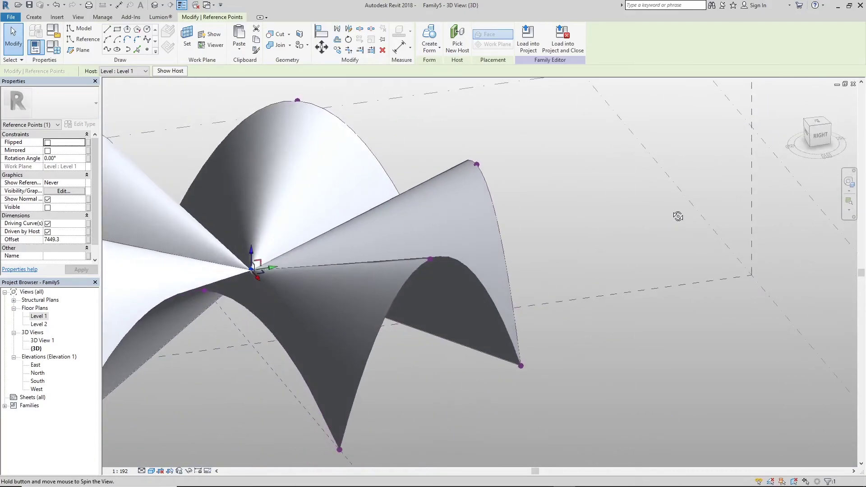
{"action": "scroll", "coordinate": [679, 207], "scroll_direction": "down", "scroll_amount": 2}
{"action": "scroll", "coordinate": [464, 235], "scroll_direction": "up", "scroll_amount": 2}
{"action": "middle_click_drag", "start_coordinate": [464, 235], "coordinate": [455, 162], "text": "shift"}
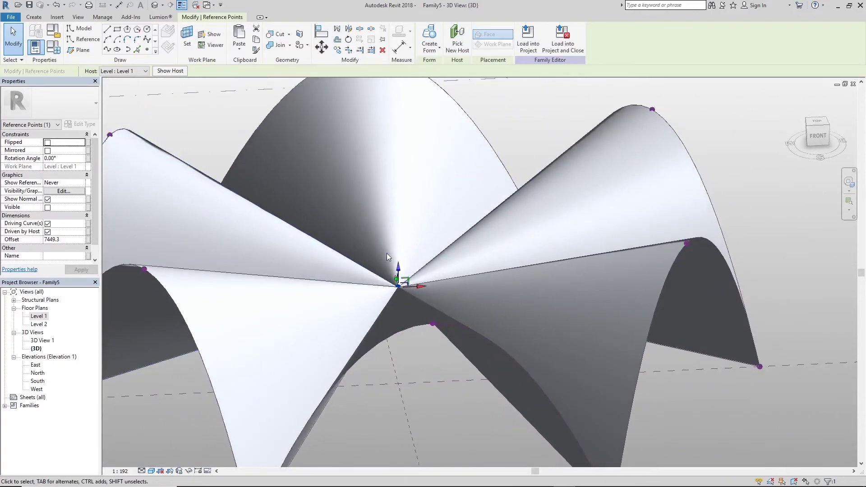
Raise the apex in stages through offsets 12919.3 and 17030.3 up to 20297.0
{"action": "left_click_drag", "start_coordinate": [409, 207], "coordinate": [407, 200]}
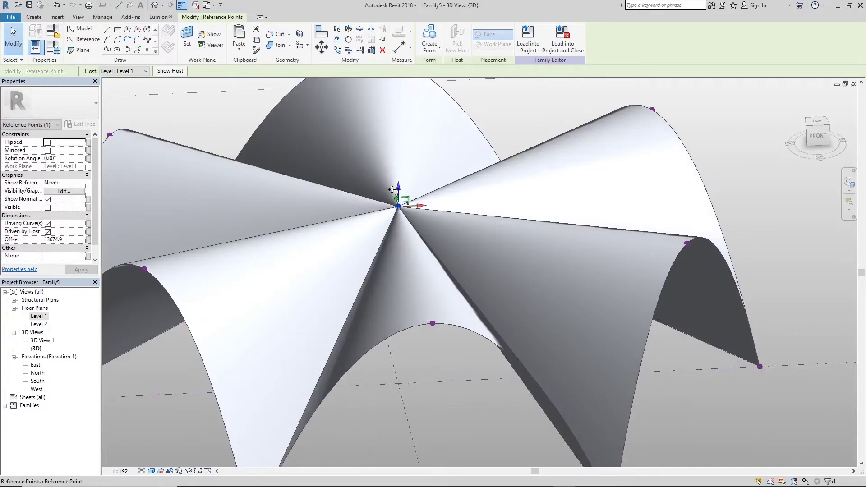
{"action": "key", "text": "ctrl+z"}
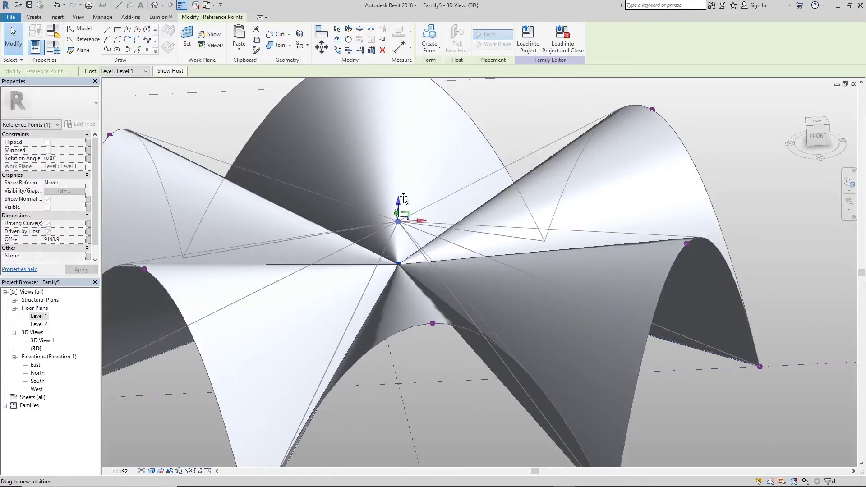
{"action": "left_click_drag", "start_coordinate": [404, 196], "coordinate": [401, 200]}
{"action": "left_click_drag", "start_coordinate": [396, 144], "coordinate": [398, 143]}
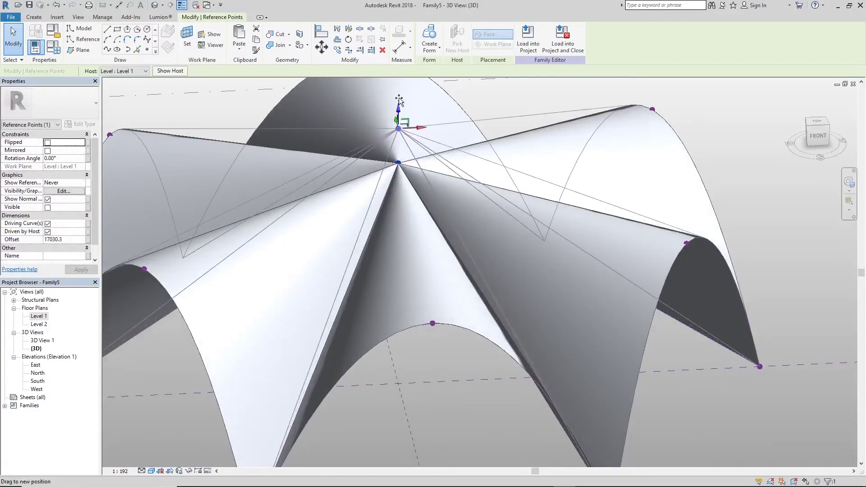
{"action": "left_click_drag", "start_coordinate": [399, 100], "coordinate": [399, 92]}
{"action": "scroll", "coordinate": [398, 97], "scroll_direction": "down", "scroll_amount": 6}
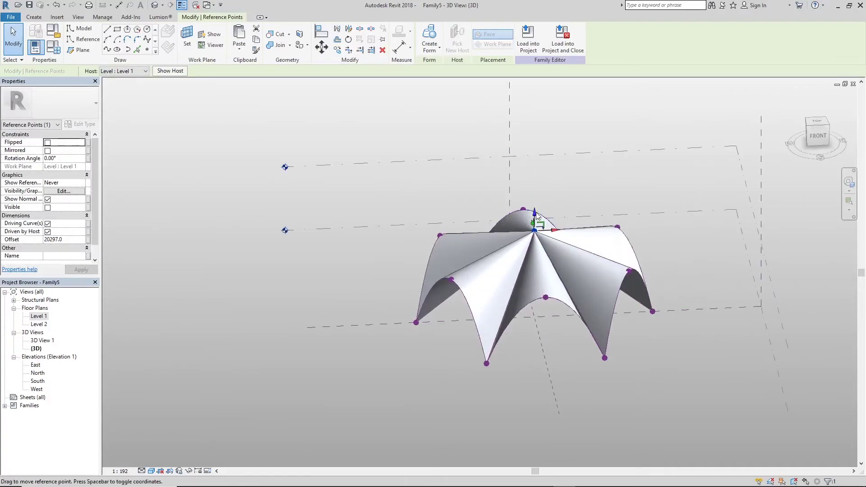
{"action": "left_click_drag", "start_coordinate": [540, 138], "coordinate": [541, 138]}
Lift the apex to 49562.9, then drop it to -21632.8 to invert the canopy
{"action": "middle_click_drag", "start_coordinate": [592, 362], "coordinate": [575, 128], "text": "shift"}
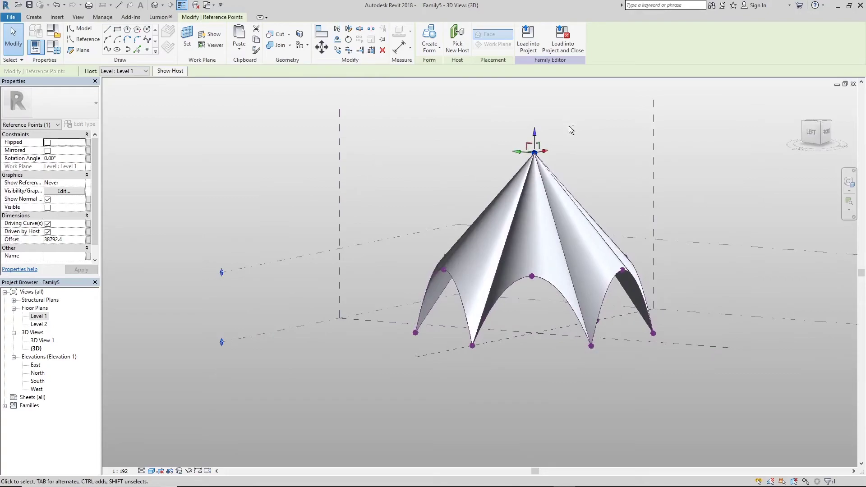
{"action": "left_click_drag", "start_coordinate": [535, 130], "coordinate": [538, 82]}
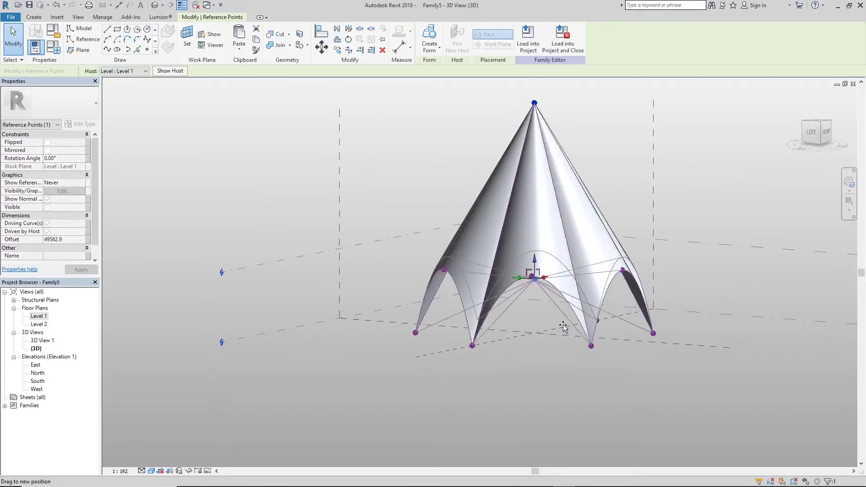
{"action": "left_click_drag", "start_coordinate": [566, 416], "coordinate": [559, 422]}
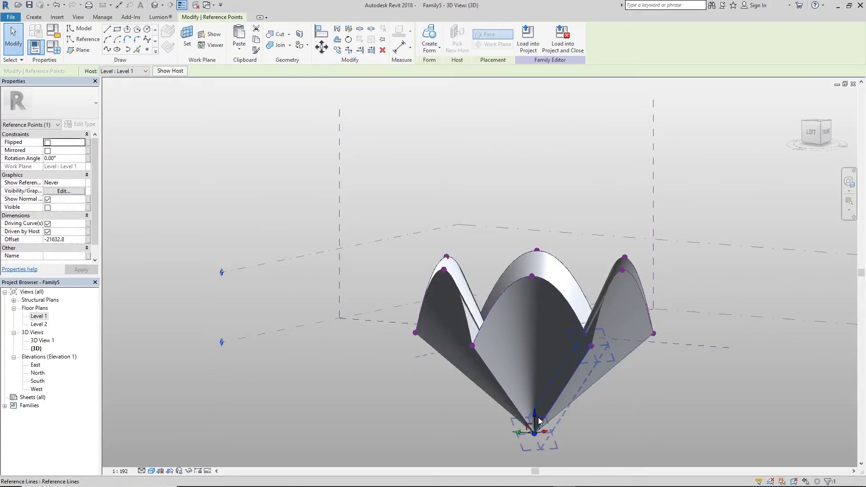